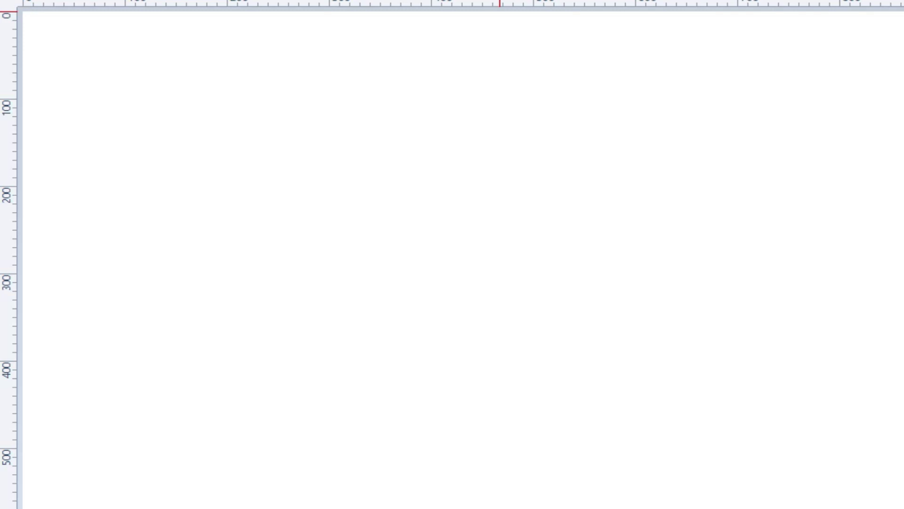
Draw a filled pale pink disc at the centre, ringed by a large outline with dark purple outside it.
{"action": "mouse_move", "coordinate": [503, 201]}
{"action": "left_mouse_down"}
{"action": "mouse_move", "coordinate": [559, 244]}
{"action": "mouse_move", "coordinate": [633, 330]}
{"action": "left_mouse_up"}
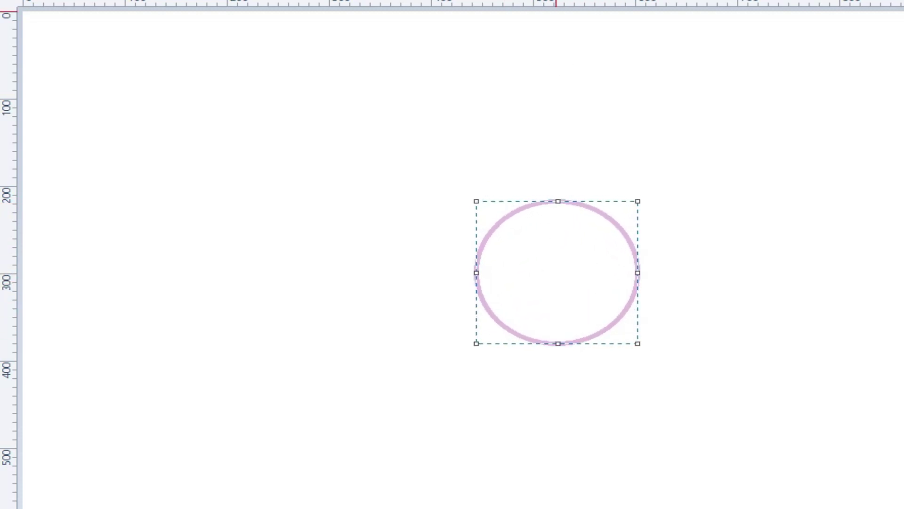
{"action": "left_click", "coordinate": [584, 262]}
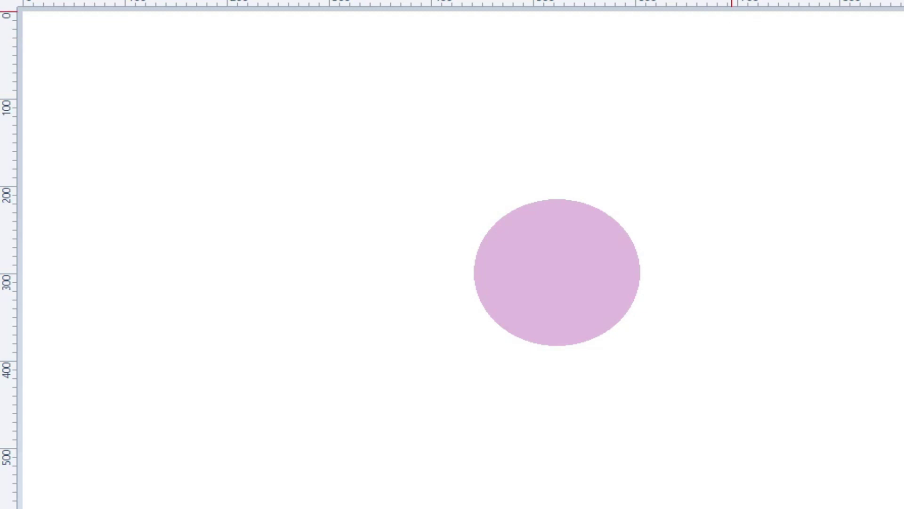
{"action": "left_click_drag", "start_coordinate": [448, 19], "coordinate": [902, 506]}
{"action": "left_click_drag", "start_coordinate": [694, 339], "coordinate": [532, 317]}
{"action": "left_click_drag", "start_coordinate": [635, 339], "coordinate": [710, 407]}
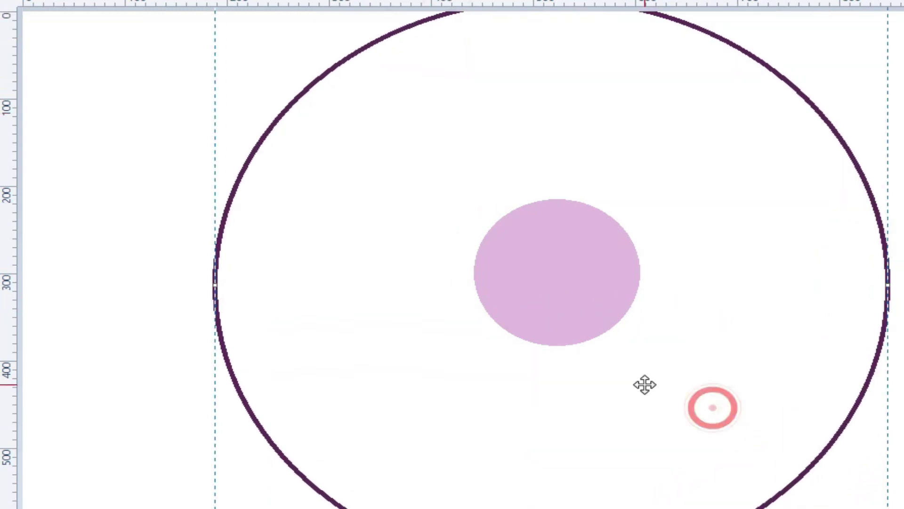
{"action": "left_click_drag", "start_coordinate": [678, 323], "coordinate": [801, 471]}
{"action": "left_click_drag", "start_coordinate": [550, 416], "coordinate": [567, 179]}
{"action": "left_click_drag", "start_coordinate": [853, 462], "coordinate": [683, 503]}
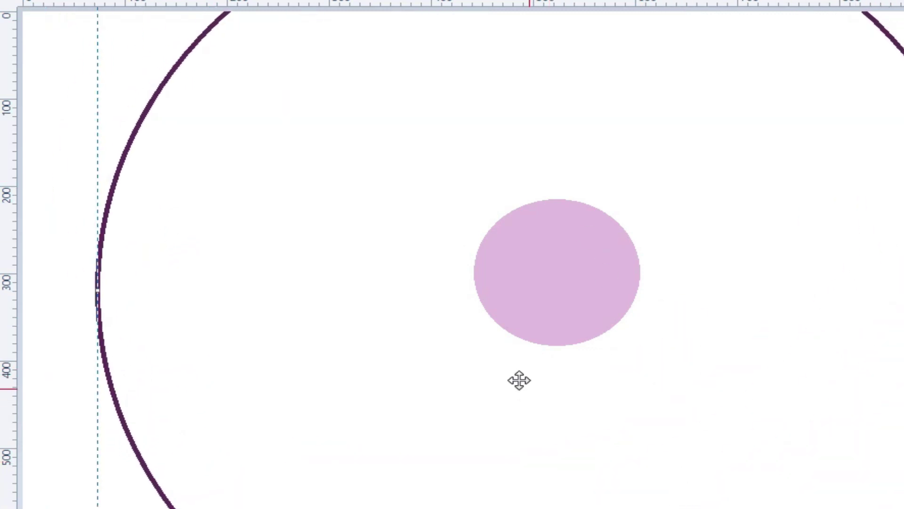
{"action": "left_click", "coordinate": [147, 69]}
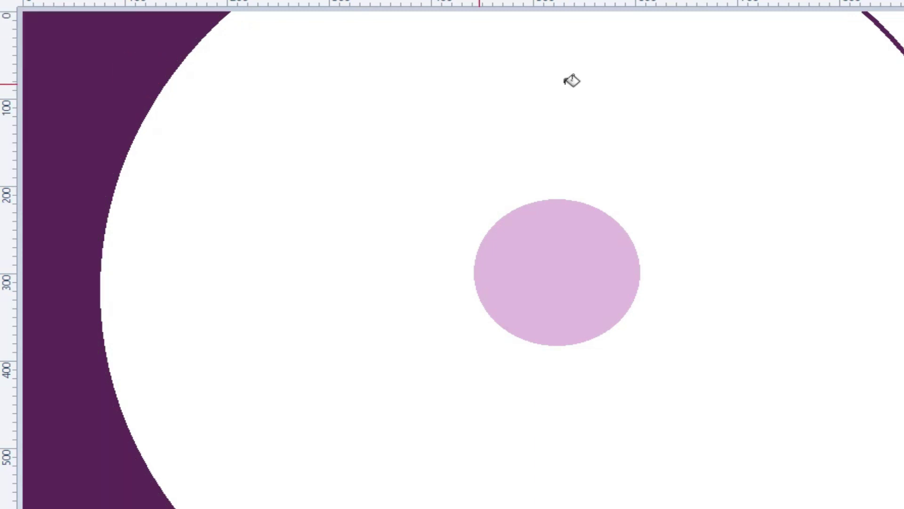
{"action": "left_click", "coordinate": [893, 19]}
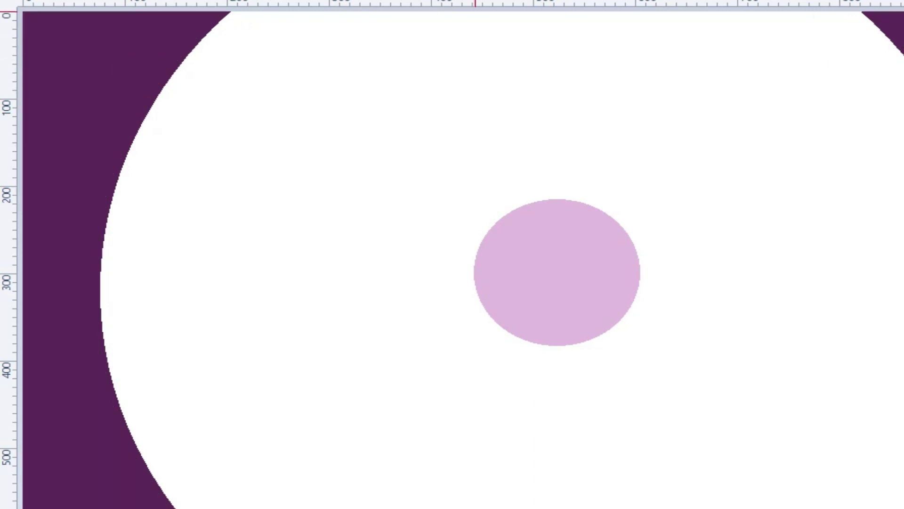
Add the next two smaller ellipse outlines and fill each outer ring purple.
{"action": "left_click_drag", "start_coordinate": [319, 44], "coordinate": [769, 484]}
{"action": "left_click_drag", "start_coordinate": [713, 440], "coordinate": [729, 403]}
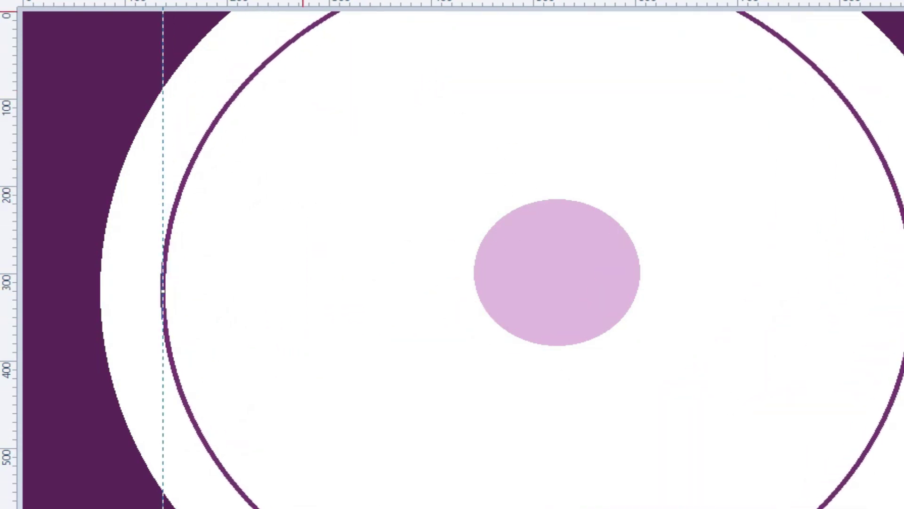
{"action": "left_click", "coordinate": [263, 20]}
{"action": "left_click", "coordinate": [843, 46]}
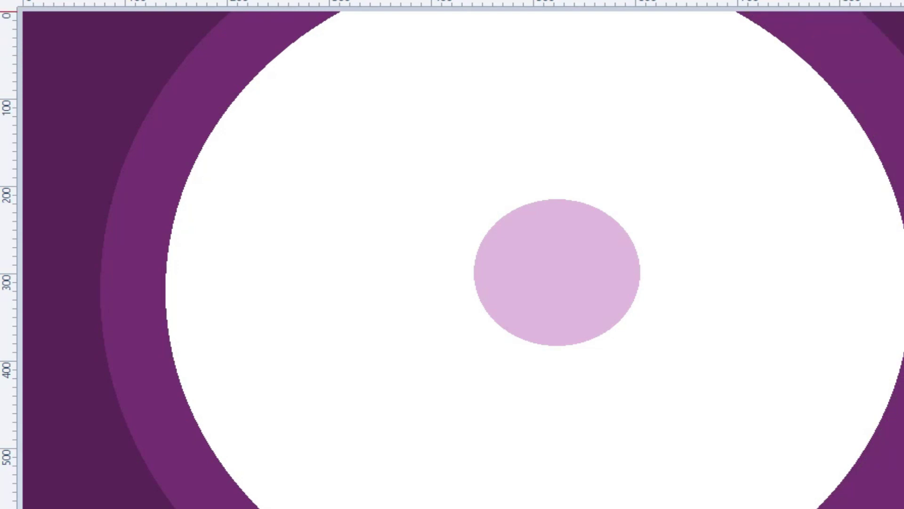
{"action": "left_click_drag", "start_coordinate": [376, 32], "coordinate": [894, 504]}
{"action": "mouse_move", "coordinate": [402, 283]}
{"action": "left_mouse_down"}
{"action": "mouse_move", "coordinate": [335, 234]}
{"action": "mouse_move", "coordinate": [430, 303]}
{"action": "left_mouse_up"}
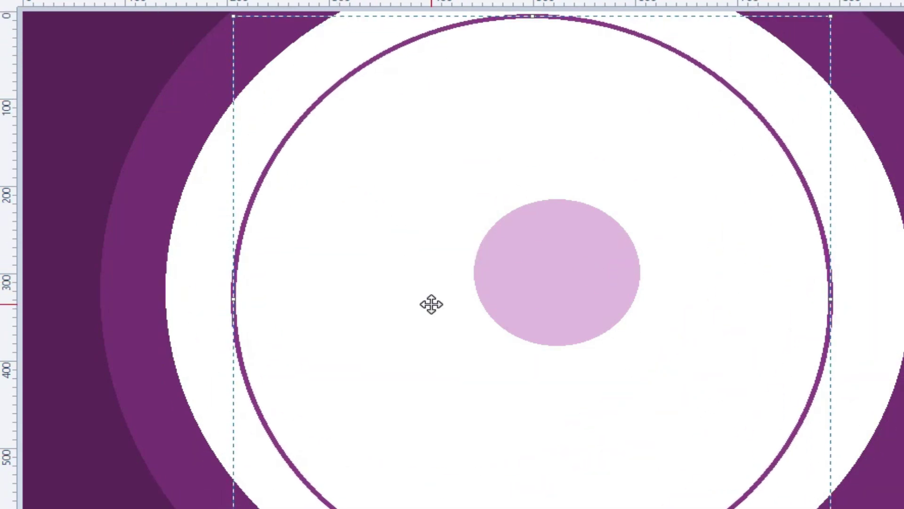
{"action": "left_click", "coordinate": [317, 57]}
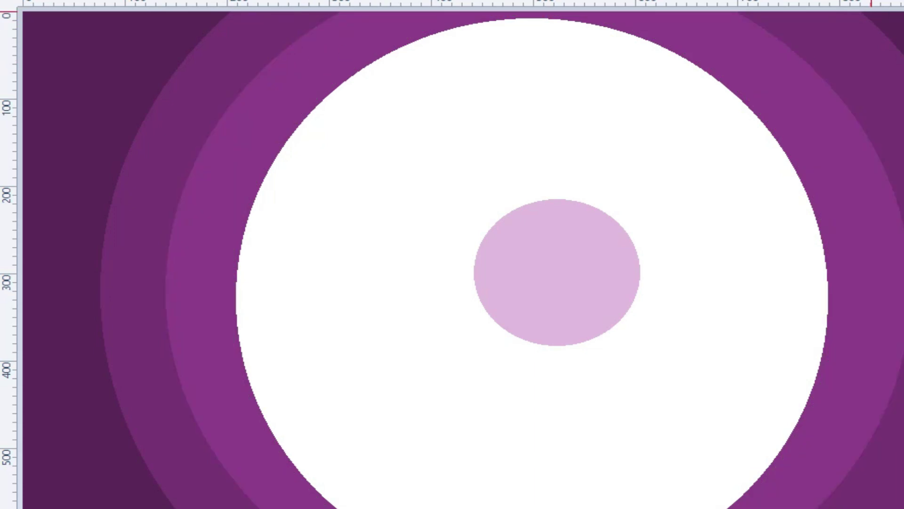
Add two more shrinking ellipse rings, filling them progressively lighter purple.
{"action": "left_click_drag", "start_coordinate": [426, 99], "coordinate": [895, 504]}
{"action": "mouse_move", "coordinate": [710, 324]}
{"action": "left_mouse_down"}
{"action": "mouse_move", "coordinate": [573, 311]}
{"action": "mouse_move", "coordinate": [612, 417]}
{"action": "left_mouse_up"}
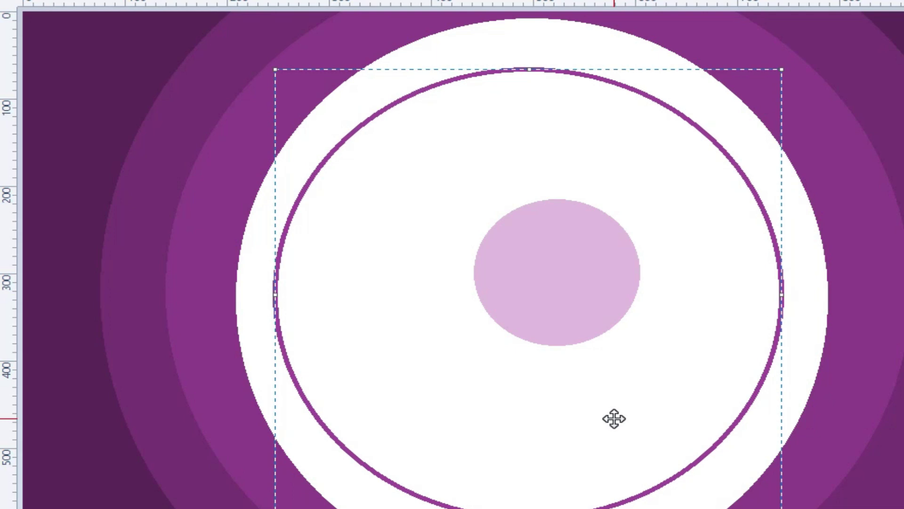
{"action": "left_click", "coordinate": [435, 66]}
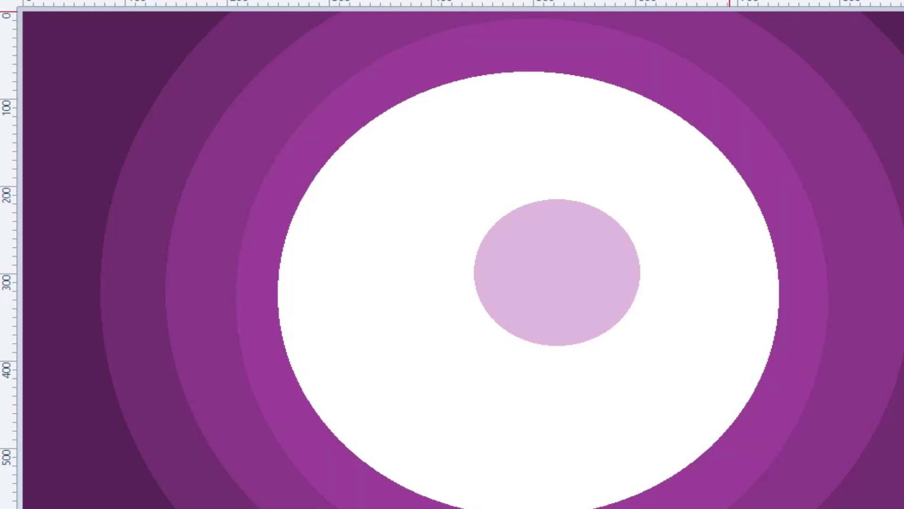
{"action": "left_click_drag", "start_coordinate": [427, 129], "coordinate": [846, 485]}
{"action": "left_click_drag", "start_coordinate": [705, 347], "coordinate": [604, 337]}
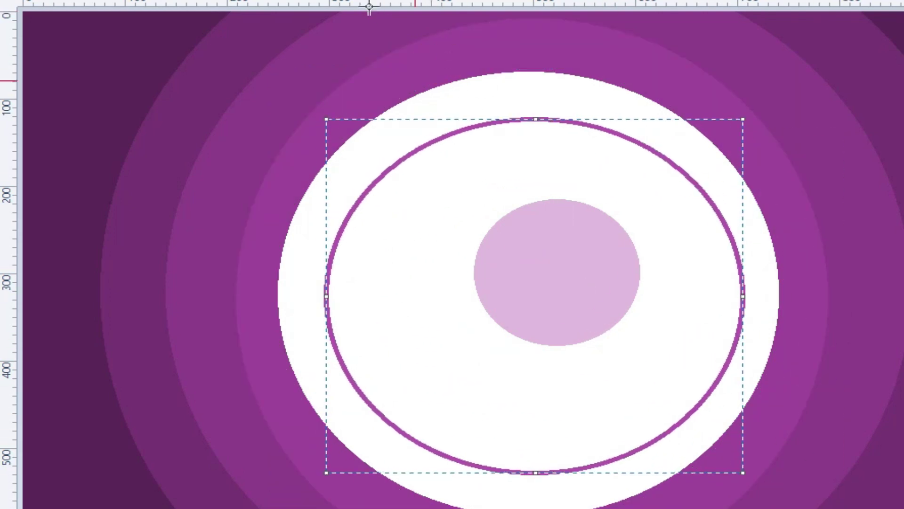
{"action": "left_click", "coordinate": [424, 117]}
Add the innermost rings around the moon in lighter and pale purple.
{"action": "mouse_move", "coordinate": [420, 178]}
{"action": "left_mouse_down"}
{"action": "mouse_move", "coordinate": [452, 228]}
{"action": "mouse_move", "coordinate": [699, 444]}
{"action": "left_mouse_up"}
{"action": "left_click_drag", "start_coordinate": [575, 374], "coordinate": [541, 355]}
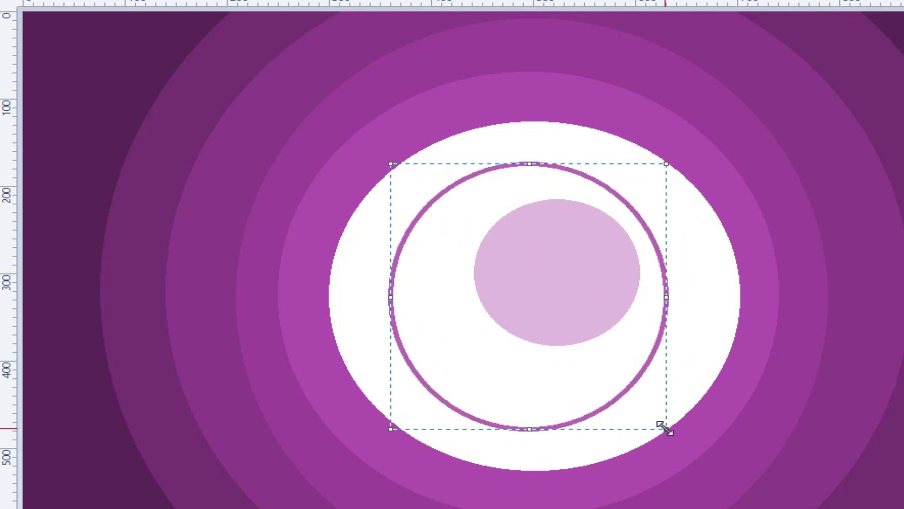
{"action": "left_click_drag", "start_coordinate": [664, 428], "coordinate": [677, 440]}
{"action": "left_click_drag", "start_coordinate": [565, 382], "coordinate": [569, 383]}
{"action": "left_click", "coordinate": [470, 150]}
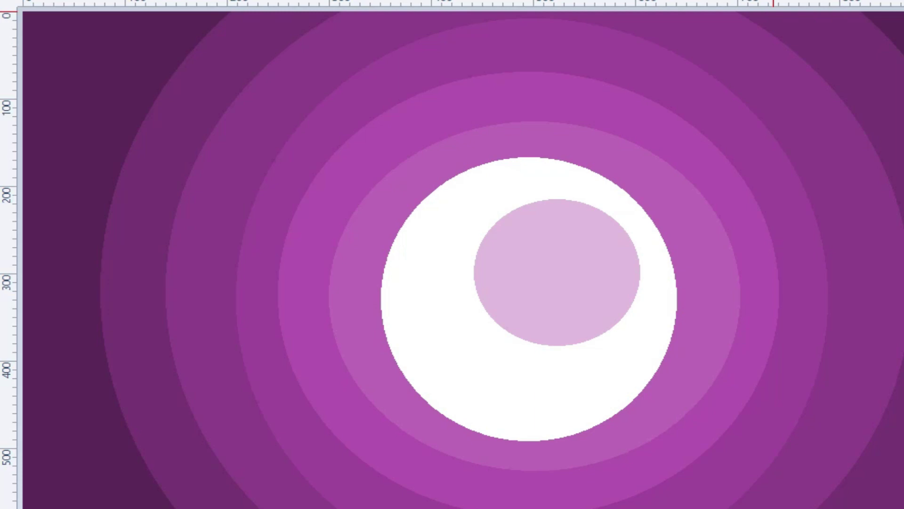
{"action": "left_click_drag", "start_coordinate": [448, 210], "coordinate": [690, 424]}
{"action": "left_click_drag", "start_coordinate": [588, 352], "coordinate": [550, 339]}
{"action": "key", "text": "f"}
{"action": "left_click", "coordinate": [499, 188]}
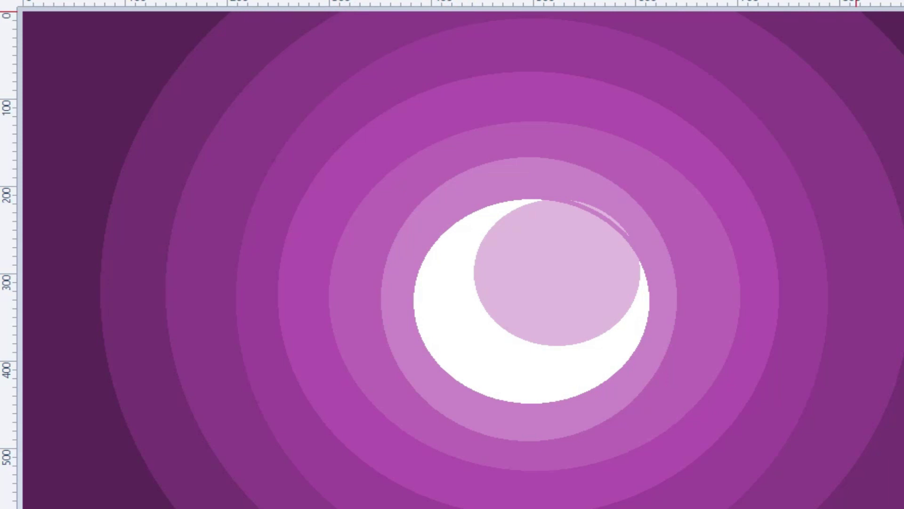
Airbrush dark purple along the left outer ring edge and into the top-right corner.
{"action": "mouse_move", "coordinate": [210, 24]}
{"action": "left_mouse_down"}
{"action": "mouse_move", "coordinate": [178, 45]}
{"action": "mouse_move", "coordinate": [117, 157]}
{"action": "mouse_move", "coordinate": [169, 36]}
{"action": "mouse_move", "coordinate": [115, 165]}
{"action": "mouse_move", "coordinate": [89, 292]}
{"action": "mouse_move", "coordinate": [139, 438]}
{"action": "mouse_move", "coordinate": [100, 296]}
{"action": "mouse_move", "coordinate": [115, 279]}
{"action": "mouse_move", "coordinate": [121, 419]}
{"action": "mouse_move", "coordinate": [102, 356]}
{"action": "left_mouse_up"}
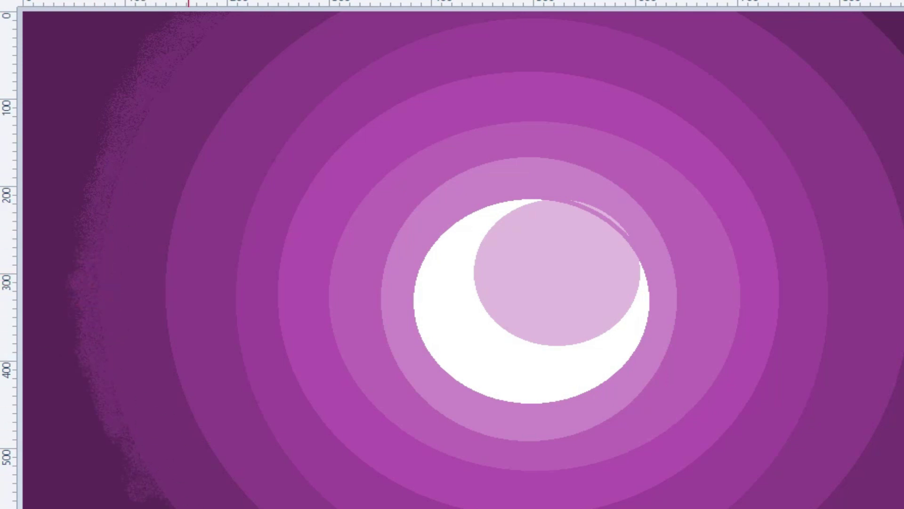
{"action": "mouse_move", "coordinate": [169, 492]}
{"action": "left_mouse_down"}
{"action": "mouse_move", "coordinate": [91, 347]}
{"action": "mouse_move", "coordinate": [167, 50]}
{"action": "mouse_move", "coordinate": [62, 228]}
{"action": "mouse_move", "coordinate": [87, 224]}
{"action": "left_mouse_up"}
{"action": "left_click", "coordinate": [162, 31]}
{"action": "mouse_move", "coordinate": [153, 32]}
{"action": "left_mouse_down"}
{"action": "mouse_move", "coordinate": [91, 162]}
{"action": "mouse_move", "coordinate": [59, 357]}
{"action": "mouse_move", "coordinate": [113, 496]}
{"action": "mouse_move", "coordinate": [33, 424]}
{"action": "left_mouse_up"}
{"action": "left_click_drag", "start_coordinate": [869, 16], "coordinate": [876, 52]}
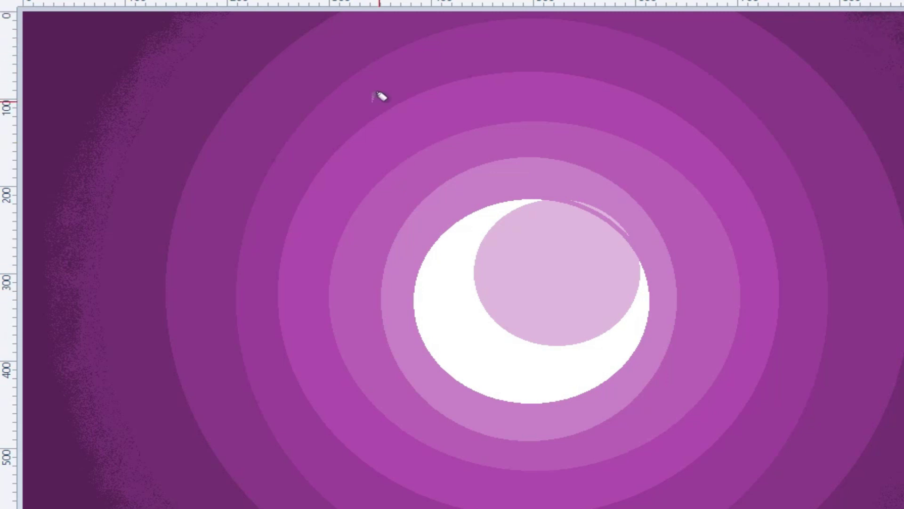
Spray lighter purple to blend the upper-left, left and upper-right ring boundaries.
{"action": "mouse_move", "coordinate": [343, 10]}
{"action": "left_mouse_down"}
{"action": "mouse_move", "coordinate": [253, 46]}
{"action": "mouse_move", "coordinate": [239, 35]}
{"action": "mouse_move", "coordinate": [283, 68]}
{"action": "left_mouse_up"}
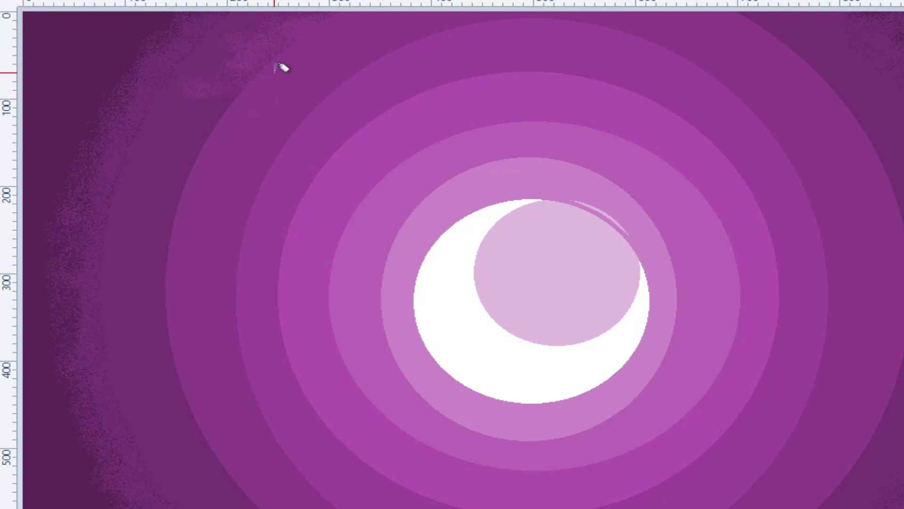
{"action": "mouse_move", "coordinate": [226, 101]}
{"action": "left_mouse_down"}
{"action": "mouse_move", "coordinate": [210, 126]}
{"action": "mouse_move", "coordinate": [213, 168]}
{"action": "mouse_move", "coordinate": [175, 203]}
{"action": "mouse_move", "coordinate": [168, 269]}
{"action": "left_mouse_up"}
{"action": "left_click", "coordinate": [184, 207]}
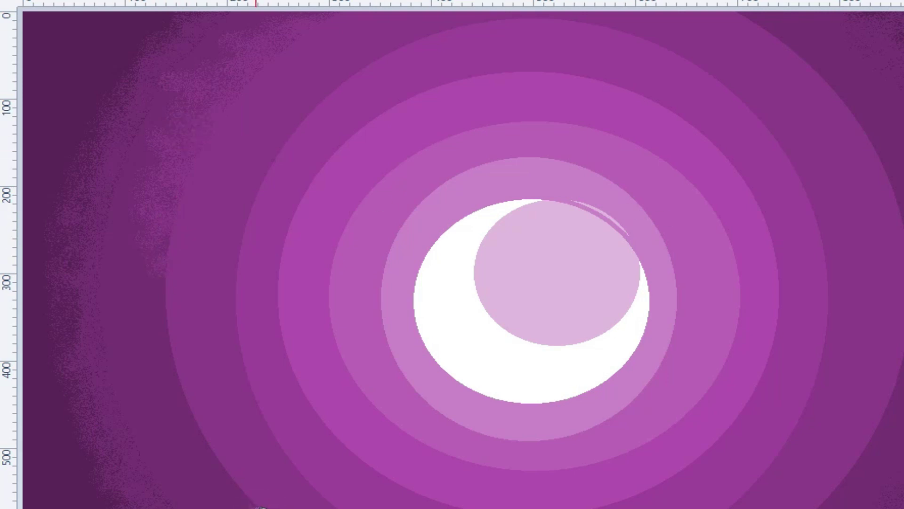
{"action": "left_click_drag", "start_coordinate": [233, 200], "coordinate": [165, 309]}
{"action": "left_click_drag", "start_coordinate": [170, 278], "coordinate": [212, 457]}
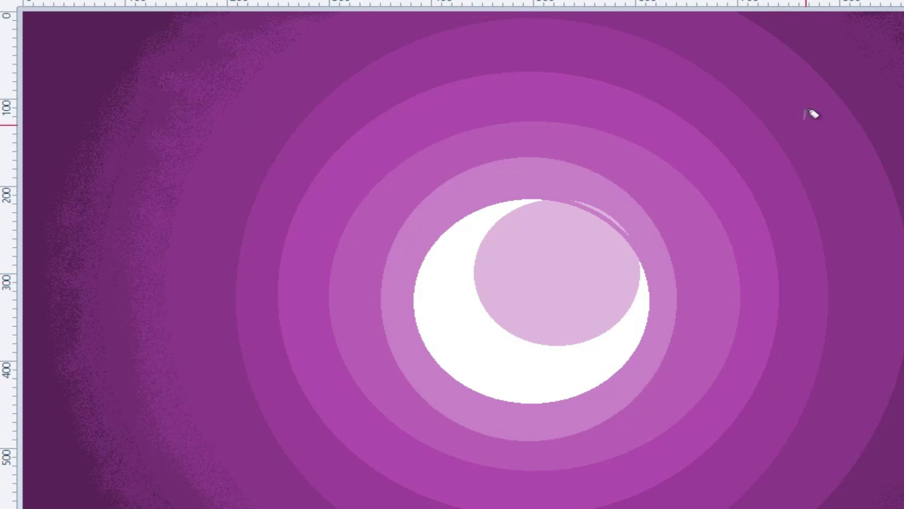
{"action": "mouse_move", "coordinate": [780, 27]}
{"action": "left_mouse_down"}
{"action": "mouse_move", "coordinate": [773, 44]}
{"action": "mouse_move", "coordinate": [814, 63]}
{"action": "mouse_move", "coordinate": [793, 38]}
{"action": "mouse_move", "coordinate": [854, 99]}
{"action": "left_mouse_up"}
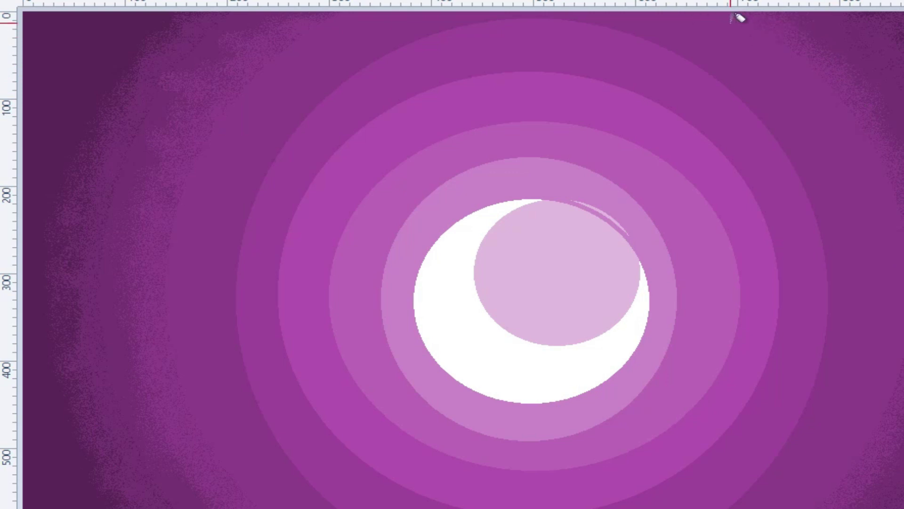
Add faint speckle along the right-side rings, upper rings and middle ring's left edge.
{"action": "left_click", "coordinate": [173, 187]}
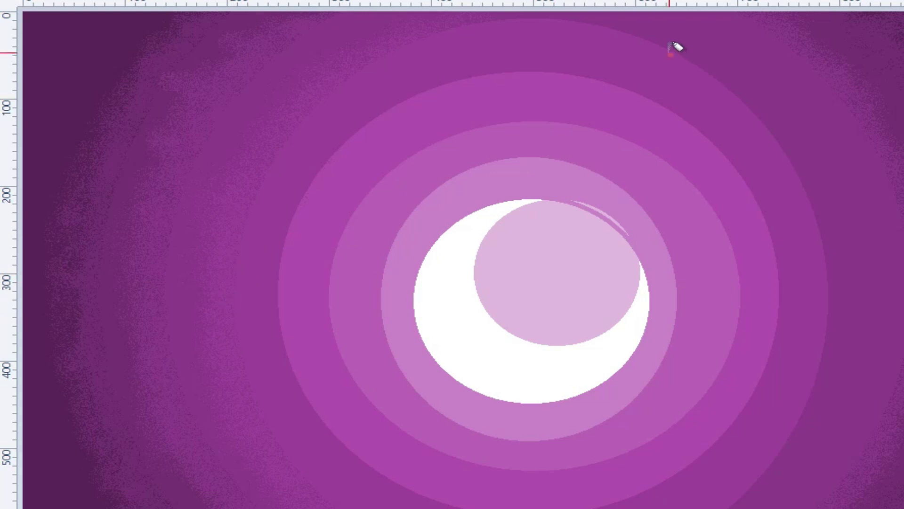
{"action": "left_click_drag", "start_coordinate": [785, 135], "coordinate": [833, 354]}
{"action": "left_click", "coordinate": [828, 307]}
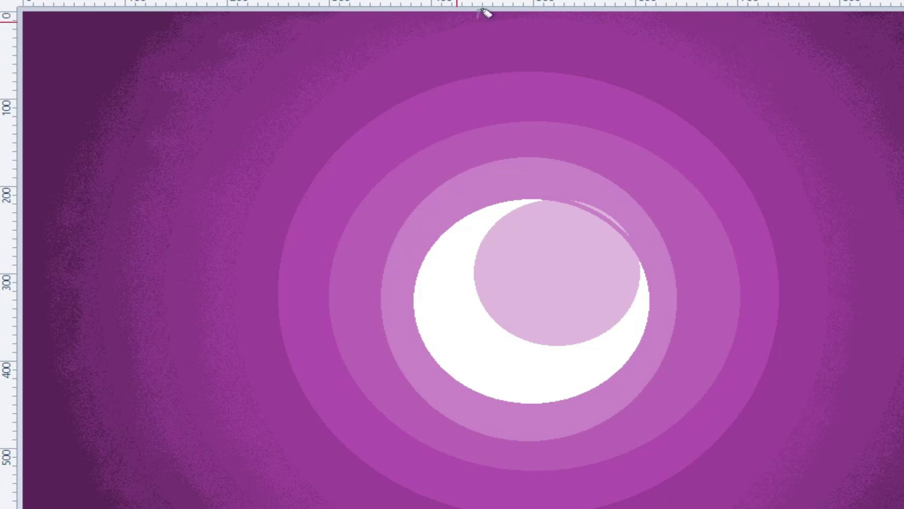
{"action": "left_click_drag", "start_coordinate": [480, 87], "coordinate": [353, 124]}
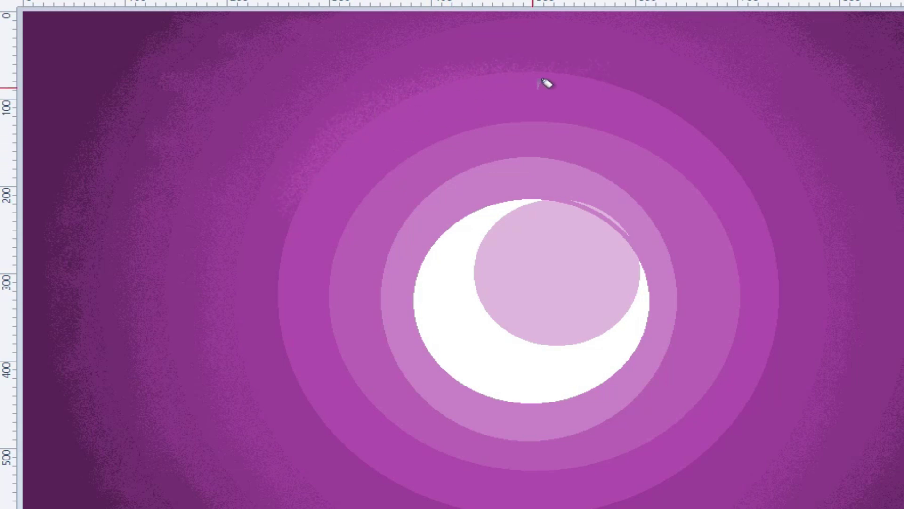
{"action": "mouse_move", "coordinate": [277, 279]}
{"action": "left_mouse_down"}
{"action": "mouse_move", "coordinate": [281, 240]}
{"action": "mouse_move", "coordinate": [277, 333]}
{"action": "mouse_move", "coordinate": [302, 393]}
{"action": "left_mouse_up"}
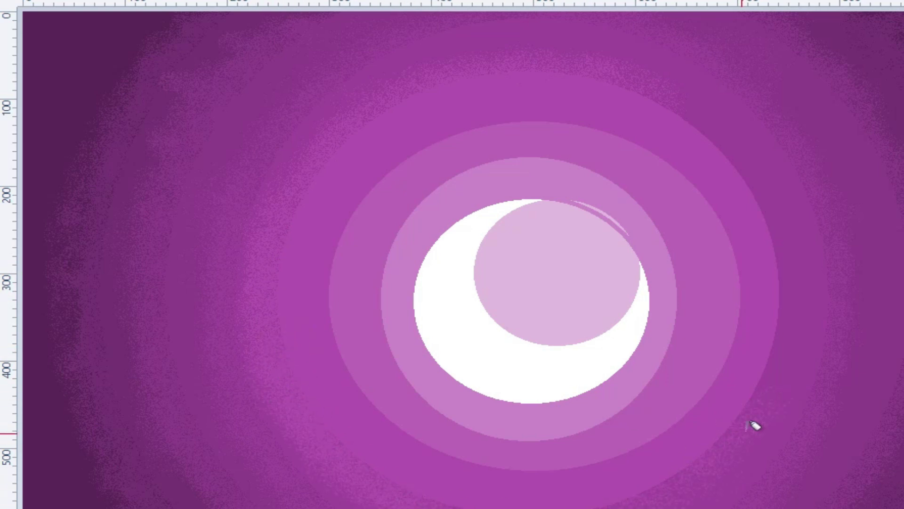
Airbrush white speckle along the halo's upper and upper-right edges and the crescent's top.
{"action": "left_click", "coordinate": [678, 129]}
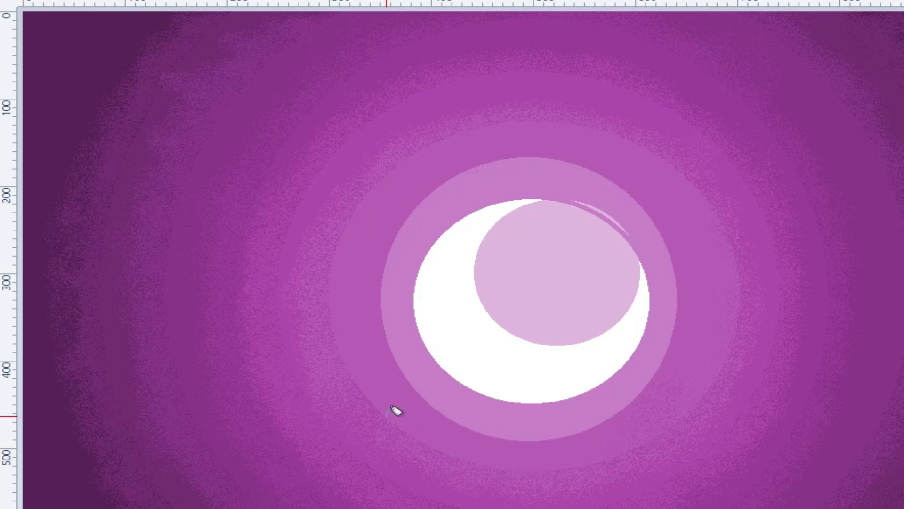
{"action": "mouse_move", "coordinate": [519, 156]}
{"action": "left_mouse_down"}
{"action": "mouse_move", "coordinate": [549, 149]}
{"action": "mouse_move", "coordinate": [424, 197]}
{"action": "mouse_move", "coordinate": [363, 344]}
{"action": "left_mouse_up"}
{"action": "mouse_move", "coordinate": [598, 181]}
{"action": "left_mouse_down"}
{"action": "mouse_move", "coordinate": [584, 160]}
{"action": "mouse_move", "coordinate": [660, 212]}
{"action": "mouse_move", "coordinate": [676, 306]}
{"action": "mouse_move", "coordinate": [529, 434]}
{"action": "mouse_move", "coordinate": [402, 361]}
{"action": "mouse_move", "coordinate": [485, 426]}
{"action": "mouse_move", "coordinate": [550, 438]}
{"action": "mouse_move", "coordinate": [642, 388]}
{"action": "mouse_move", "coordinate": [691, 301]}
{"action": "left_mouse_up"}
{"action": "mouse_move", "coordinate": [463, 215]}
{"action": "left_mouse_down"}
{"action": "mouse_move", "coordinate": [495, 196]}
{"action": "mouse_move", "coordinate": [430, 220]}
{"action": "mouse_move", "coordinate": [535, 197]}
{"action": "mouse_move", "coordinate": [494, 233]}
{"action": "mouse_move", "coordinate": [501, 259]}
{"action": "mouse_move", "coordinate": [606, 242]}
{"action": "mouse_move", "coordinate": [546, 278]}
{"action": "left_mouse_up"}
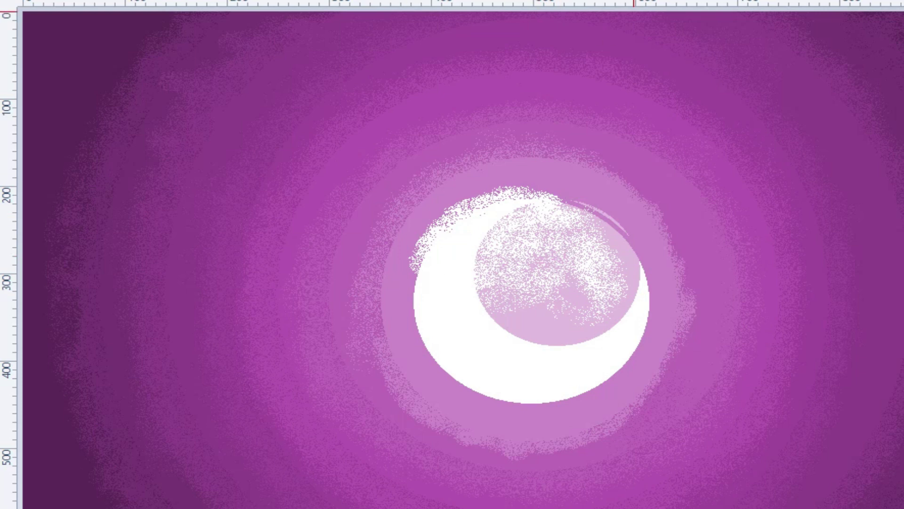
Select the lavender inner disc and turn it white for a full moon.
{"action": "left_click_drag", "start_coordinate": [448, 202], "coordinate": [627, 387]}
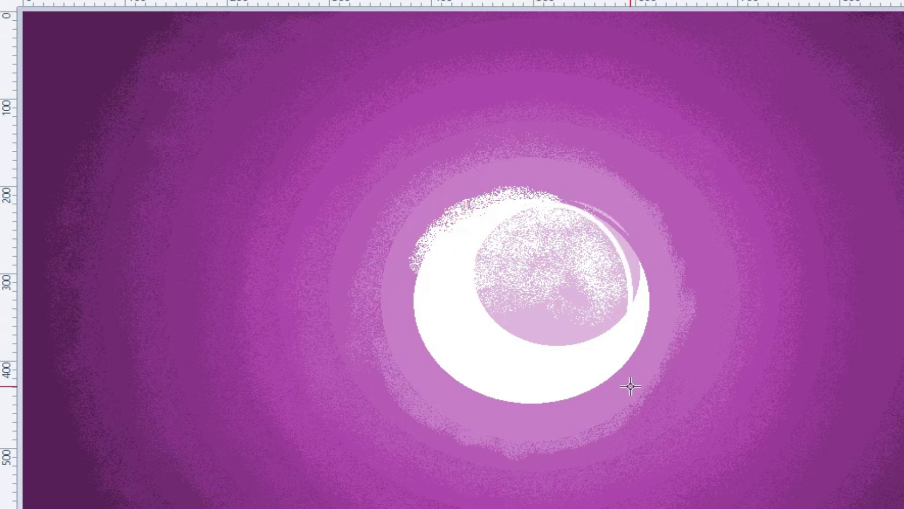
{"action": "left_click_drag", "start_coordinate": [523, 303], "coordinate": [531, 308]}
{"action": "left_click", "coordinate": [584, 1]}
{"action": "left_click_drag", "start_coordinate": [578, 345], "coordinate": [571, 333]}
{"action": "left_click_drag", "start_coordinate": [623, 380], "coordinate": [644, 396]}
{"action": "left_click_drag", "start_coordinate": [529, 333], "coordinate": [515, 337]}
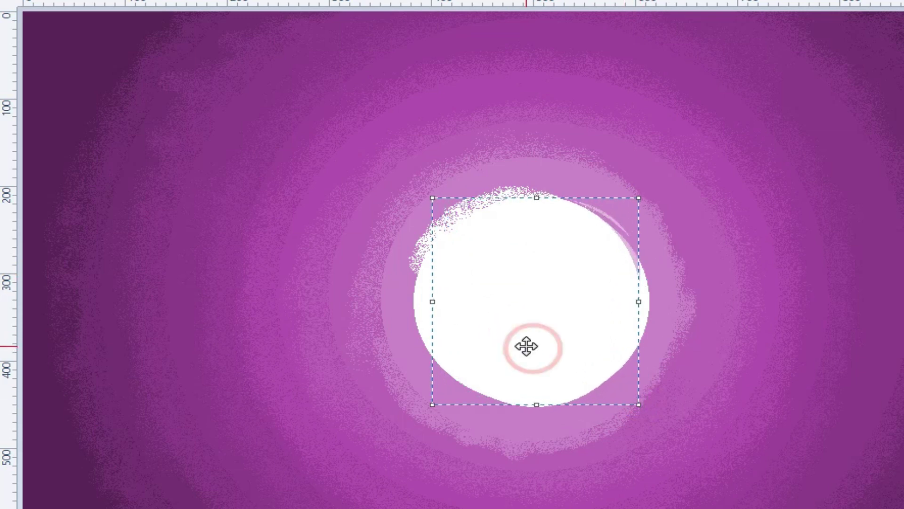
{"action": "key", "text": "ctrl+z"}
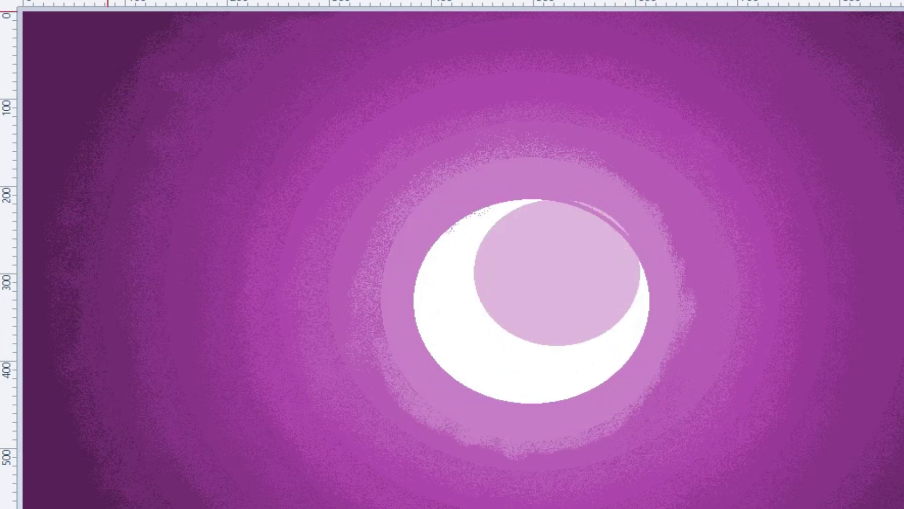
{"action": "key", "text": "ctrl+y"}
{"action": "left_click_drag", "start_coordinate": [616, 363], "coordinate": [637, 387]}
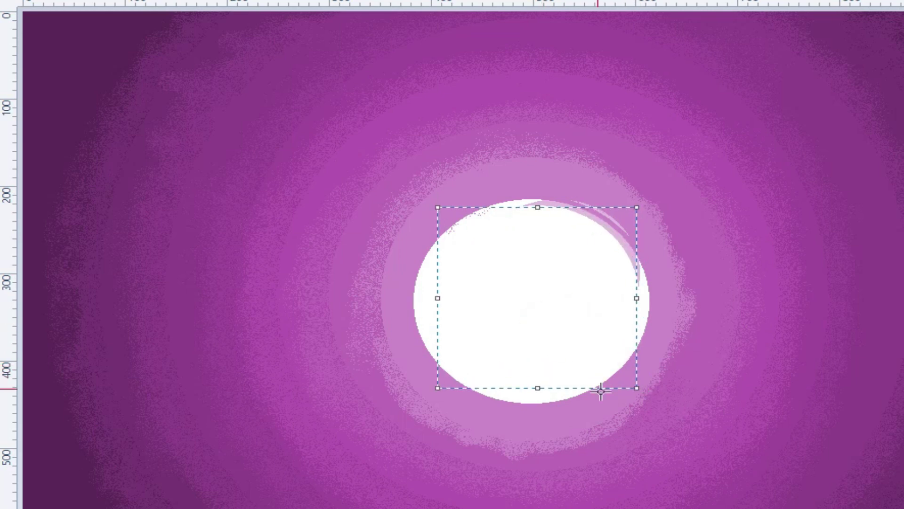
{"action": "key", "text": "ctrl+d"}
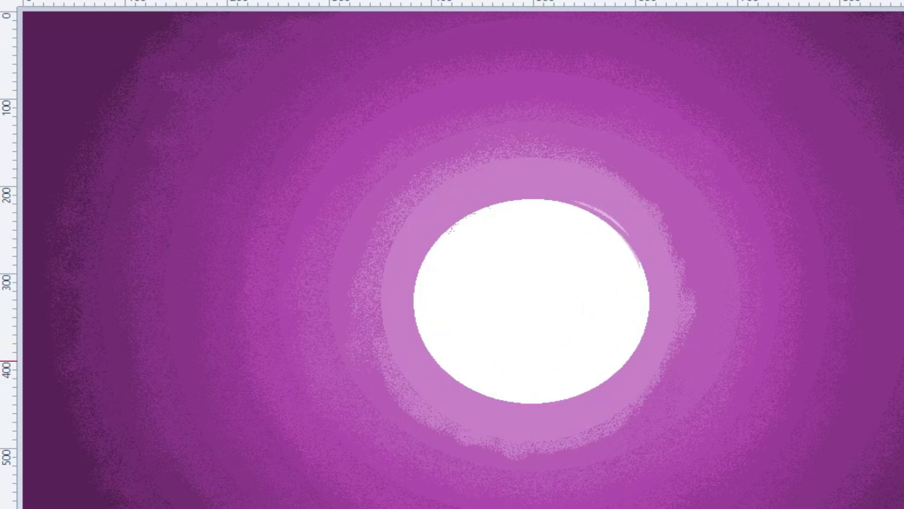
Spray lavender speckle along the halo's right outer edge.
{"action": "mouse_move", "coordinate": [666, 210]}
{"action": "left_mouse_down"}
{"action": "mouse_move", "coordinate": [701, 328]}
{"action": "mouse_move", "coordinate": [660, 389]}
{"action": "mouse_move", "coordinate": [384, 313]}
{"action": "mouse_move", "coordinate": [470, 156]}
{"action": "mouse_move", "coordinate": [433, 190]}
{"action": "mouse_move", "coordinate": [380, 325]}
{"action": "mouse_move", "coordinate": [419, 410]}
{"action": "mouse_move", "coordinate": [461, 440]}
{"action": "left_mouse_up"}
{"action": "left_click_drag", "start_coordinate": [571, 146], "coordinate": [688, 349]}
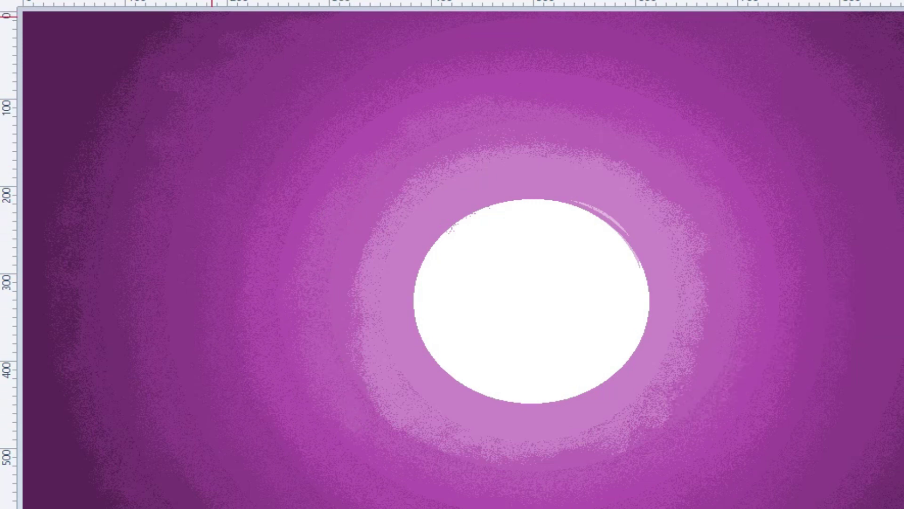
{"action": "left_click", "coordinate": [690, 97]}
Draw a diagonal hill line, fill beneath it black, and add two black rectangles at the right edge.
{"action": "mouse_move", "coordinate": [903, 257]}
{"action": "left_mouse_down"}
{"action": "mouse_move", "coordinate": [203, 508]}
{"action": "mouse_move", "coordinate": [229, 508]}
{"action": "left_mouse_up"}
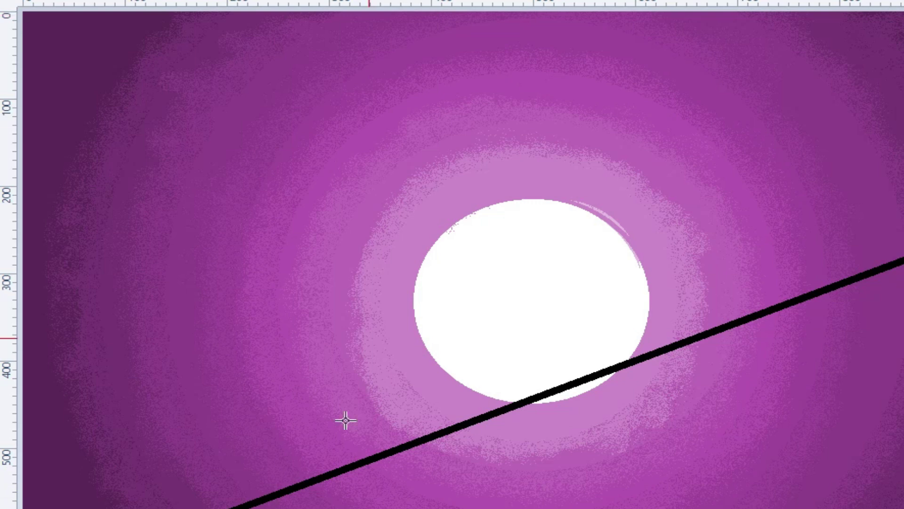
{"action": "left_click", "coordinate": [727, 358]}
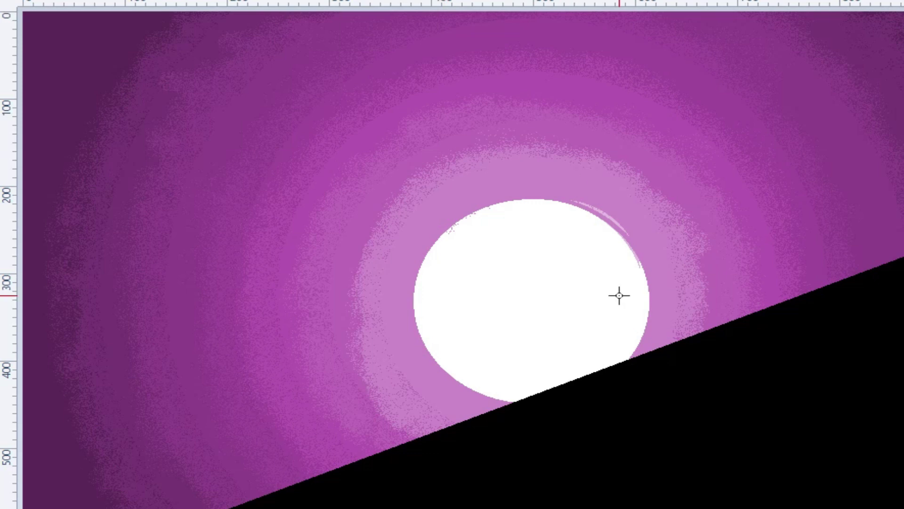
{"action": "left_click_drag", "start_coordinate": [870, 219], "coordinate": [902, 348]}
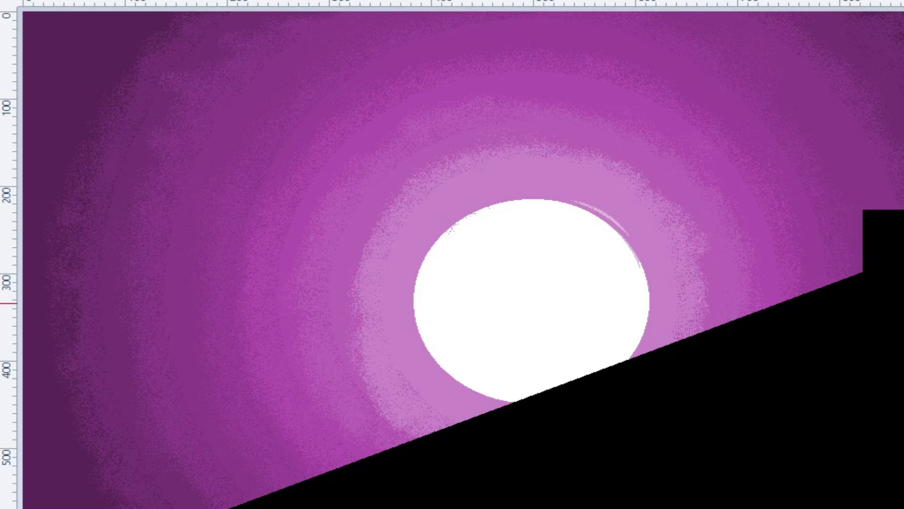
{"action": "mouse_move", "coordinate": [897, 259]}
{"action": "left_mouse_down"}
{"action": "mouse_move", "coordinate": [900, 271]}
{"action": "mouse_move", "coordinate": [900, 252]}
{"action": "left_mouse_up"}
{"action": "mouse_move", "coordinate": [874, 175]}
{"action": "left_mouse_down"}
{"action": "mouse_move", "coordinate": [902, 208]}
{"action": "mouse_move", "coordinate": [901, 188]}
{"action": "left_mouse_up"}
{"action": "left_click", "coordinate": [691, 201]}
Add a narrowed triangle roof at the top right.
{"action": "left_click_drag", "start_coordinate": [850, 148], "coordinate": [902, 189]}
{"action": "left_click_drag", "start_coordinate": [851, 168], "coordinate": [855, 168]}
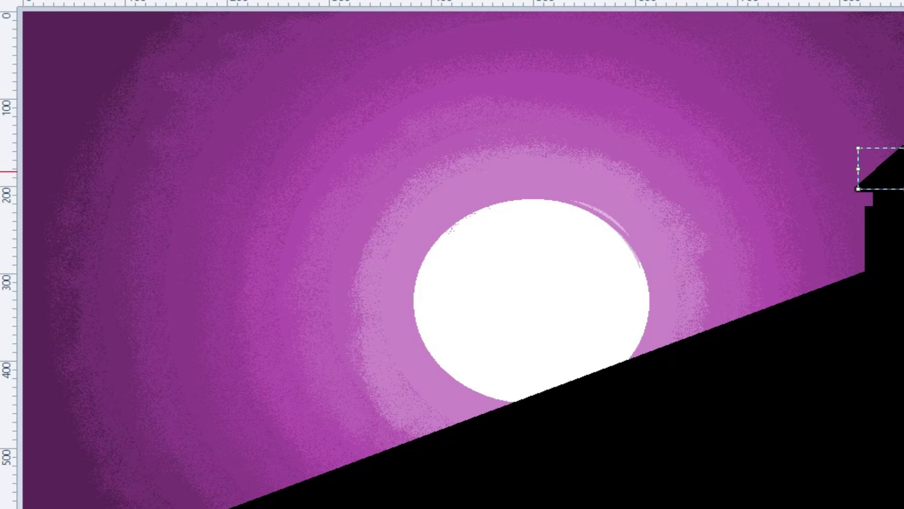
{"action": "key", "text": "Return"}
{"action": "left_click_drag", "start_coordinate": [806, 146], "coordinate": [838, 261]}
{"action": "key", "text": "ctrl+z"}
Draw a tall black chimney rectangle capped with a narrow triangle roof.
{"action": "left_click_drag", "start_coordinate": [803, 155], "coordinate": [847, 296]}
{"action": "key", "text": "Return"}
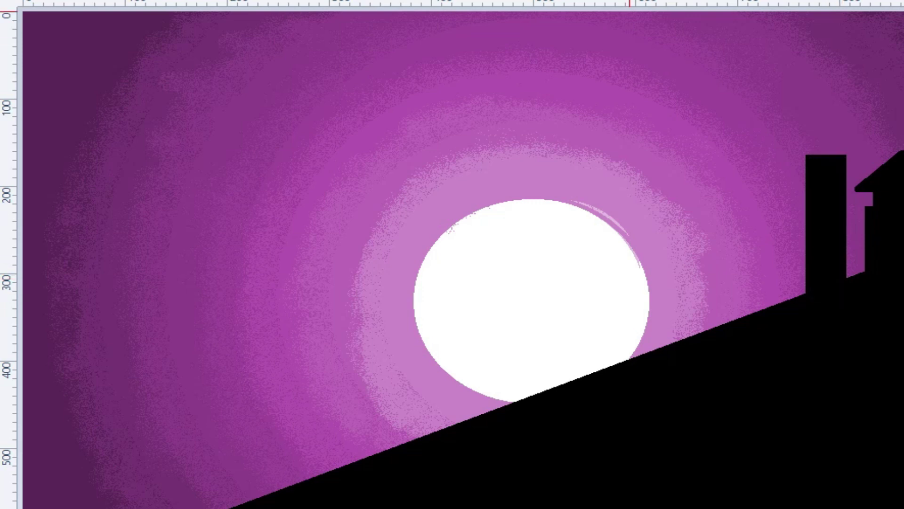
{"action": "left_click_drag", "start_coordinate": [782, 125], "coordinate": [872, 165]}
{"action": "left_click_drag", "start_coordinate": [782, 148], "coordinate": [796, 149]}
{"action": "left_click_drag", "start_coordinate": [876, 147], "coordinate": [828, 152]}
Add stepped black blocks beside the tower, then undo all buildings back to bare hill.
{"action": "key", "text": "ctrl+d"}
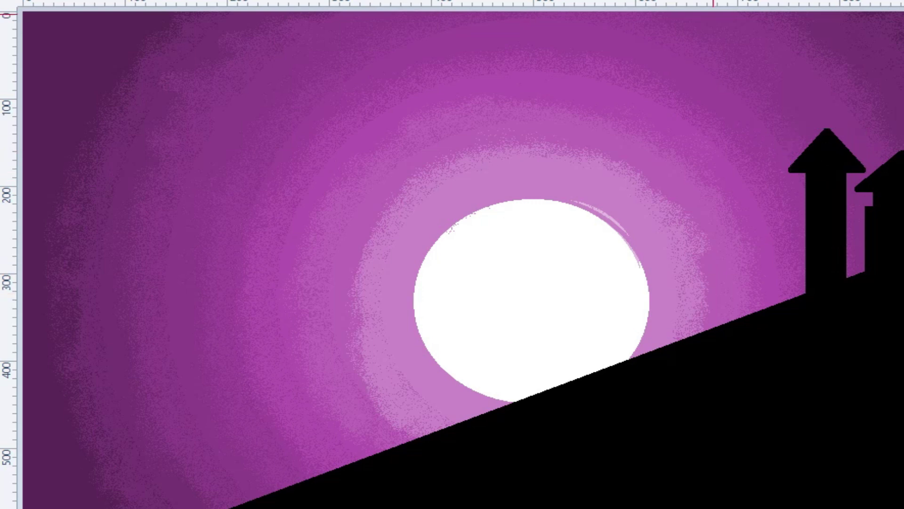
{"action": "mouse_move", "coordinate": [856, 191]}
{"action": "left_mouse_down"}
{"action": "mouse_move", "coordinate": [853, 290]}
{"action": "mouse_move", "coordinate": [796, 172]}
{"action": "mouse_move", "coordinate": [828, 309]}
{"action": "left_mouse_up"}
{"action": "key", "text": "Return"}
{"action": "key", "text": "Return"}
{"action": "left_click_drag", "start_coordinate": [777, 239], "coordinate": [811, 314]}
{"action": "key", "text": "Return"}
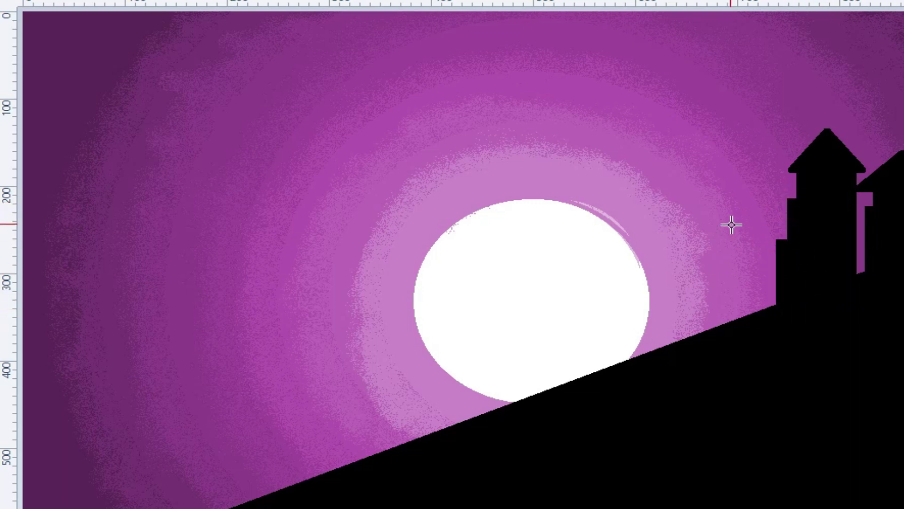
{"action": "left_click_drag", "start_coordinate": [728, 223], "coordinate": [770, 323]}
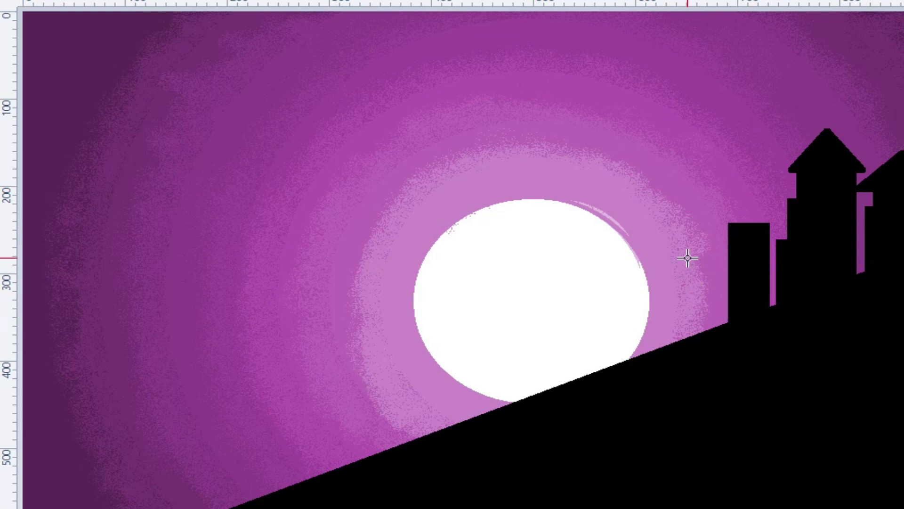
{"action": "key", "text": "ctrl+z"}
{"action": "key", "text": "ctrl+z"}
{"action": "key", "text": "ctrl+z"}
{"action": "key", "text": "ctrl+z"}
{"action": "key", "text": "ctrl+z"}
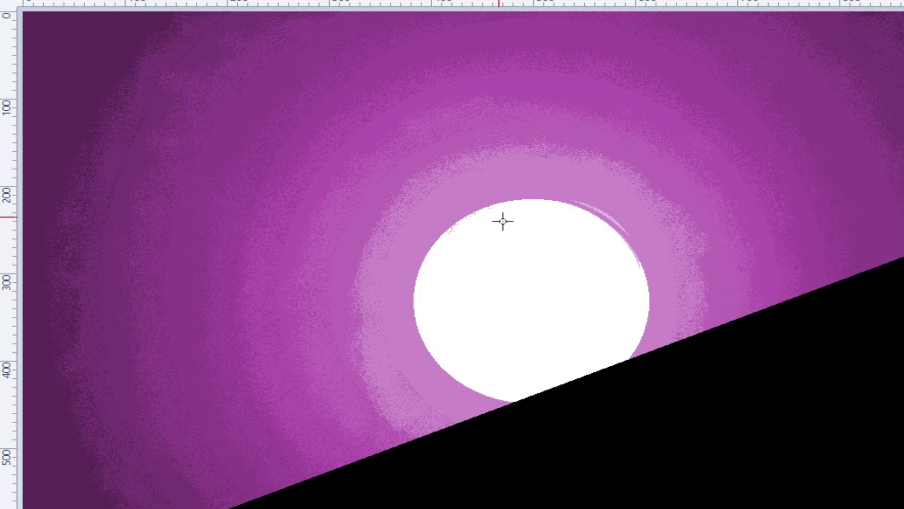
Draw a row of black rectangular towers of varying heights in front of the moon.
{"action": "left_click_drag", "start_coordinate": [475, 335], "coordinate": [520, 423]}
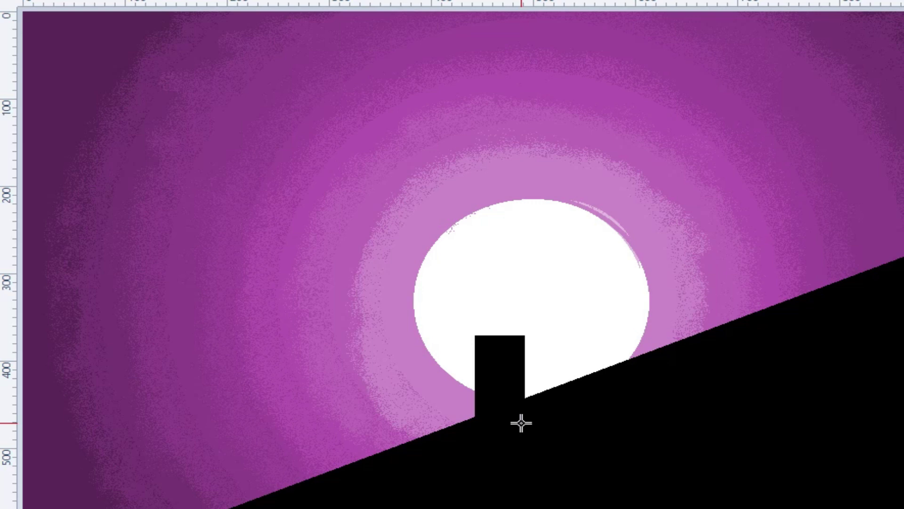
{"action": "left_click_drag", "start_coordinate": [457, 291], "coordinate": [502, 324]}
{"action": "left_click_drag", "start_coordinate": [537, 294], "coordinate": [598, 421]}
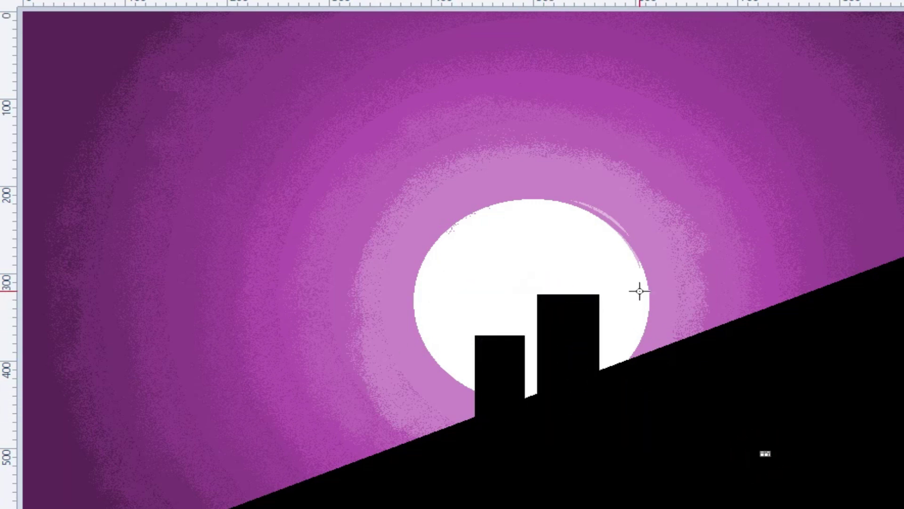
{"action": "left_click_drag", "start_coordinate": [610, 303], "coordinate": [638, 394]}
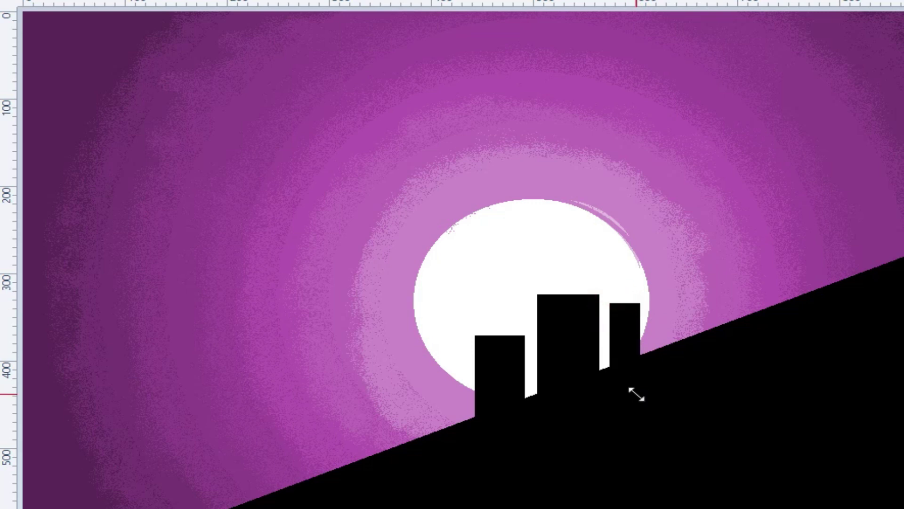
{"action": "left_click_drag", "start_coordinate": [622, 254], "coordinate": [648, 389]}
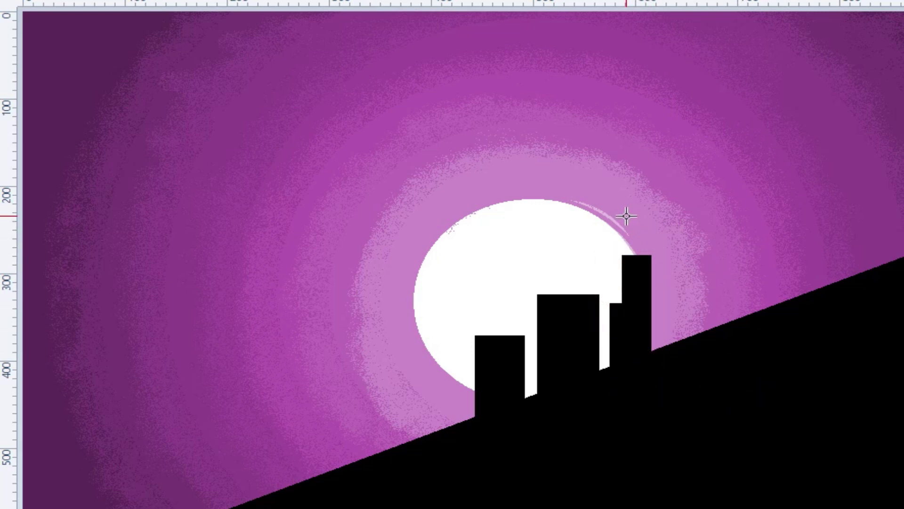
{"action": "mouse_move", "coordinate": [638, 210]}
{"action": "left_mouse_down"}
{"action": "mouse_move", "coordinate": [684, 376]}
{"action": "mouse_move", "coordinate": [667, 387]}
{"action": "left_mouse_up"}
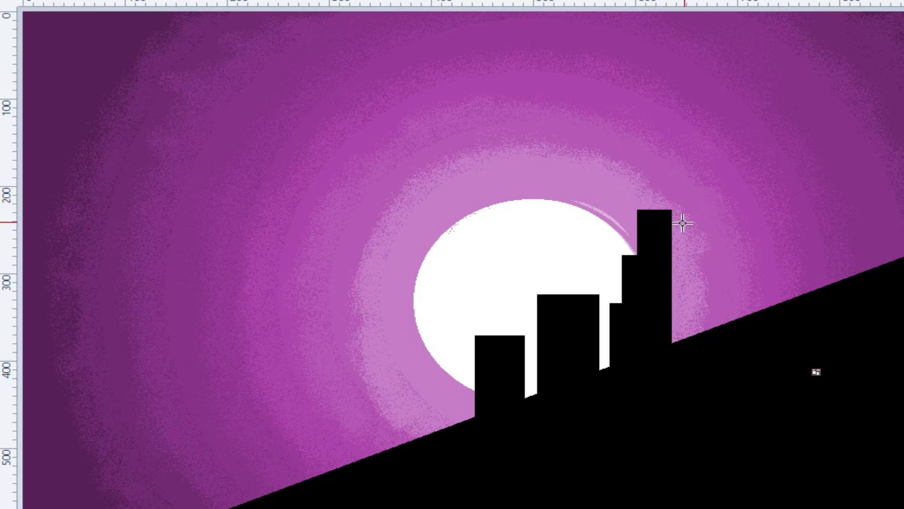
{"action": "left_click_drag", "start_coordinate": [687, 225], "coordinate": [745, 365]}
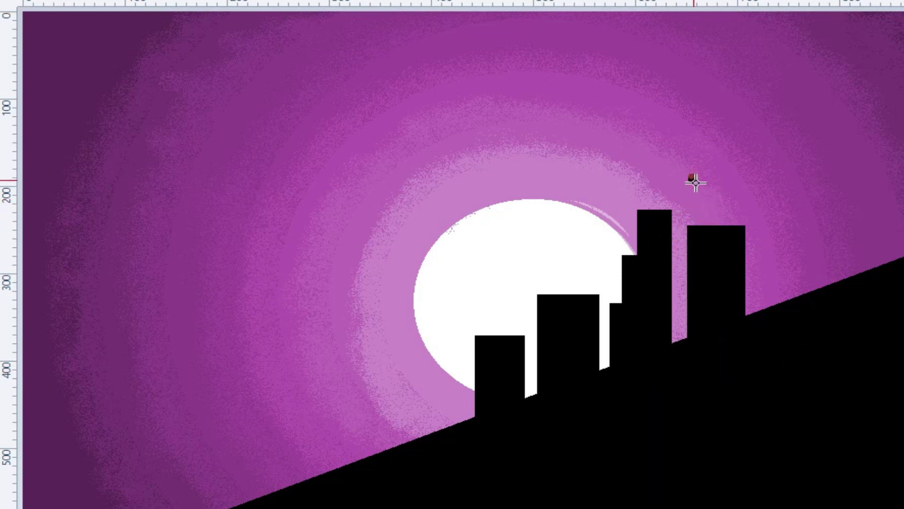
Cap the towers with triangle roofs and a pentagon roof on the second tower.
{"action": "left_click_drag", "start_coordinate": [695, 182], "coordinate": [782, 228]}
{"action": "left_click_drag", "start_coordinate": [737, 204], "coordinate": [714, 211]}
{"action": "left_click_drag", "start_coordinate": [622, 162], "coordinate": [685, 210]}
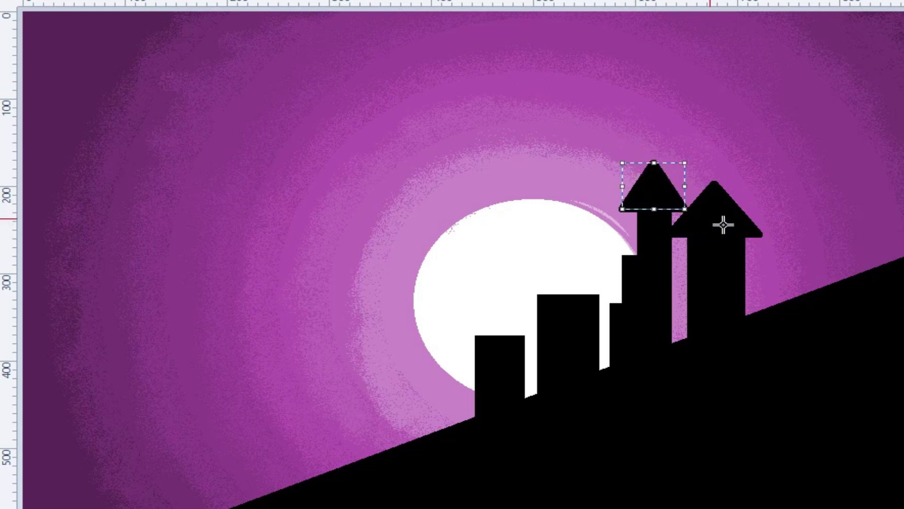
{"action": "key", "text": "ctrl+d"}
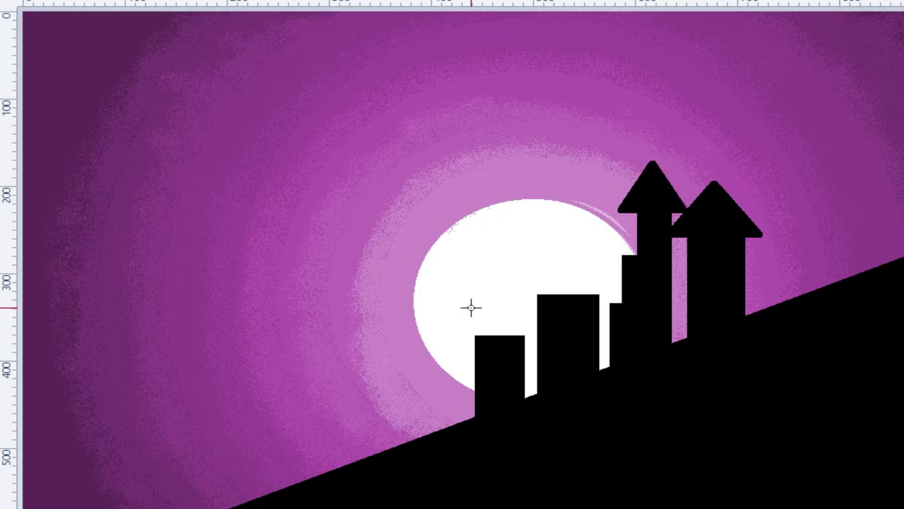
{"action": "mouse_move", "coordinate": [469, 300]}
{"action": "left_mouse_down"}
{"action": "mouse_move", "coordinate": [529, 329]}
{"action": "mouse_move", "coordinate": [505, 303]}
{"action": "left_mouse_up"}
{"action": "key", "text": "ctrl+d"}
{"action": "left_click_drag", "start_coordinate": [537, 221], "coordinate": [608, 306]}
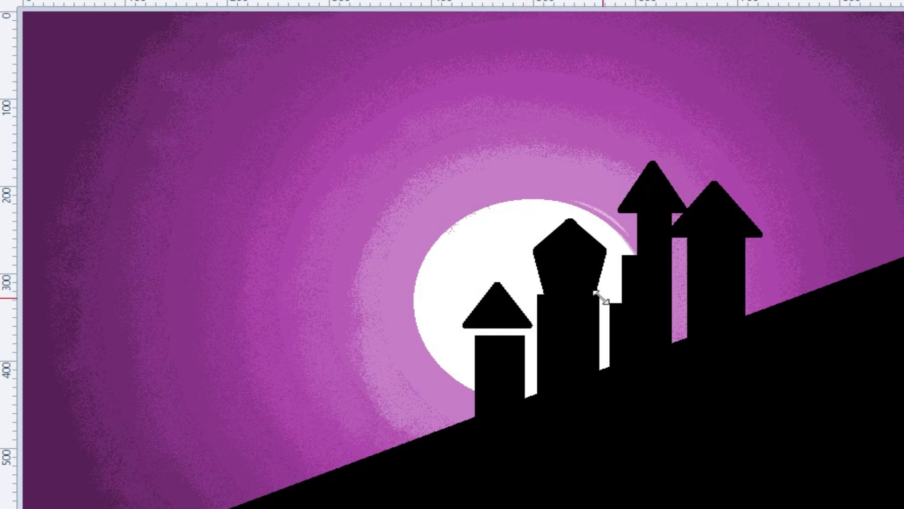
{"action": "left_click_drag", "start_coordinate": [572, 259], "coordinate": [571, 256]}
{"action": "left_click", "coordinate": [808, 402]}
{"action": "left_click_drag", "start_coordinate": [478, 316], "coordinate": [520, 346]}
{"action": "left_click", "coordinate": [731, 402]}
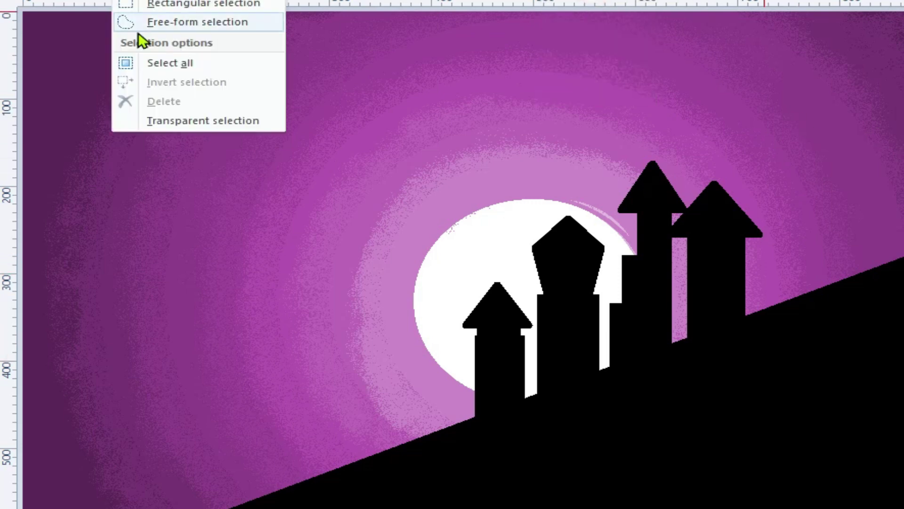
Using transparent selection, place pink window squares across the towers.
{"action": "left_click", "coordinate": [158, 6]}
{"action": "left_click_drag", "start_coordinate": [535, 253], "coordinate": [606, 339]}
{"action": "key", "text": "Delete"}
{"action": "left_click", "coordinate": [158, 6]}
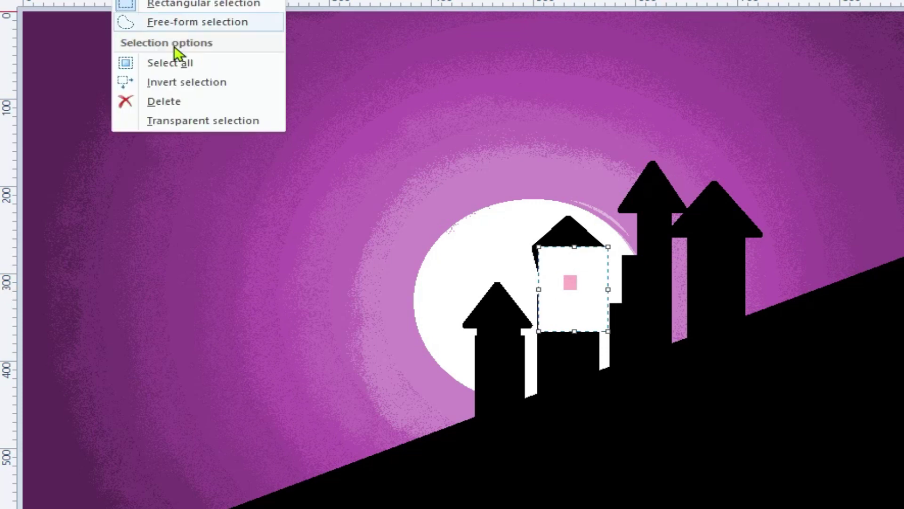
{"action": "left_click", "coordinate": [203, 119]}
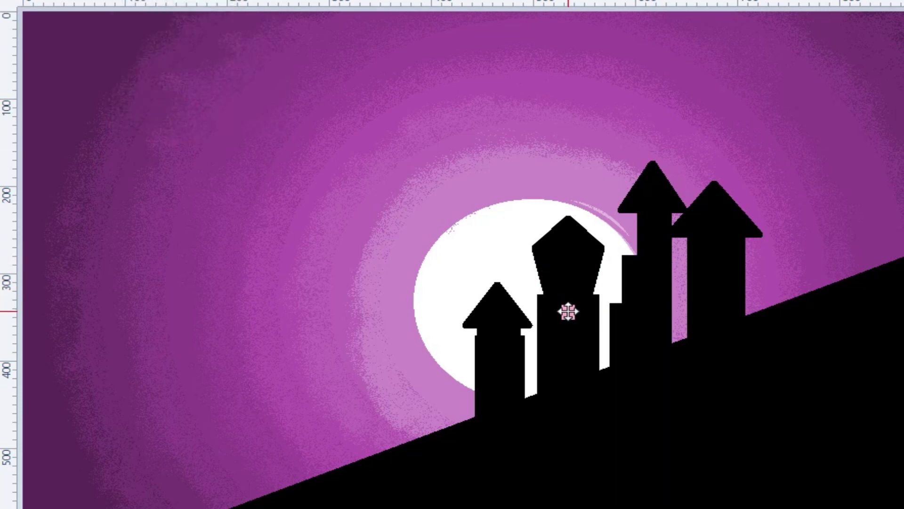
{"action": "left_click_drag", "start_coordinate": [568, 311], "coordinate": [500, 326]}
{"action": "mouse_move", "coordinate": [501, 325]}
{"action": "left_mouse_down"}
{"action": "mouse_move", "coordinate": [501, 352]}
{"action": "mouse_move", "coordinate": [637, 269]}
{"action": "mouse_move", "coordinate": [638, 293]}
{"action": "mouse_move", "coordinate": [702, 248]}
{"action": "mouse_move", "coordinate": [729, 248]}
{"action": "mouse_move", "coordinate": [653, 223]}
{"action": "left_mouse_up"}
{"action": "mouse_move", "coordinate": [621, 188]}
{"action": "left_mouse_down"}
{"action": "mouse_move", "coordinate": [691, 272]}
{"action": "mouse_move", "coordinate": [642, 289]}
{"action": "left_mouse_up"}
{"action": "left_click", "coordinate": [652, 234]}
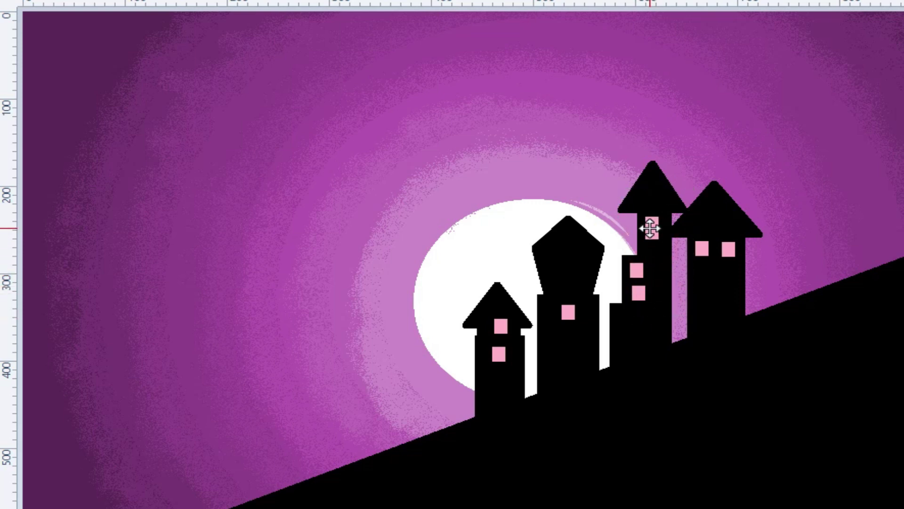
{"action": "mouse_move", "coordinate": [650, 228]}
{"action": "left_mouse_down"}
{"action": "mouse_move", "coordinate": [557, 283]}
{"action": "mouse_move", "coordinate": [571, 280]}
{"action": "left_mouse_up"}
{"action": "key", "text": "ctrl+d"}
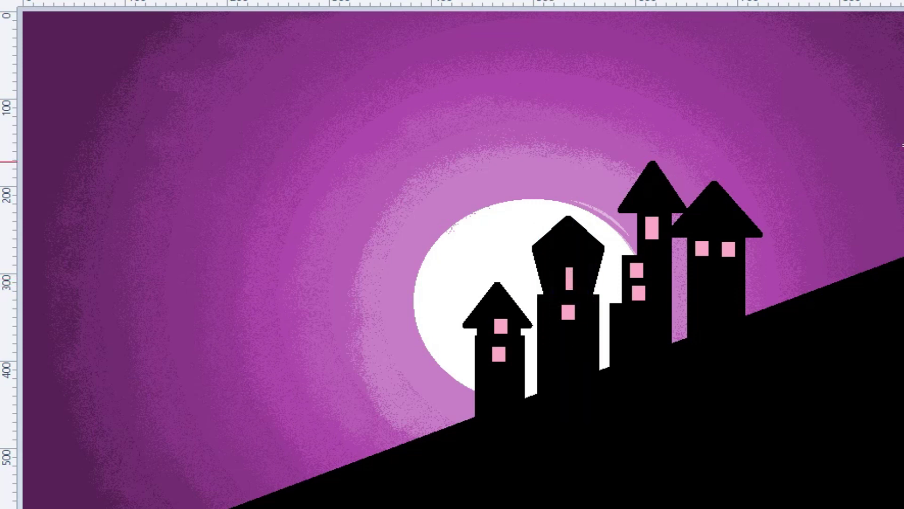
Fill all seven pink windows with white.
{"action": "left_click", "coordinate": [569, 278]}
{"action": "left_click", "coordinate": [652, 228]}
{"action": "left_click", "coordinate": [636, 270]}
{"action": "left_click", "coordinate": [639, 293]}
{"action": "left_click", "coordinate": [729, 250]}
{"action": "left_click", "coordinate": [501, 325]}
{"action": "left_click", "coordinate": [499, 354]}
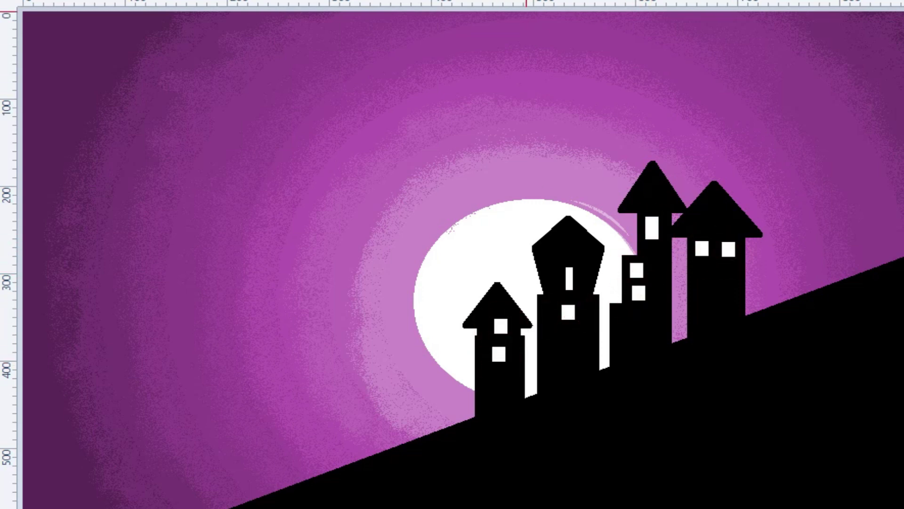
Paint the gaps between towers black and extend the left house leftward.
{"action": "left_click_drag", "start_coordinate": [685, 263], "coordinate": [753, 349]}
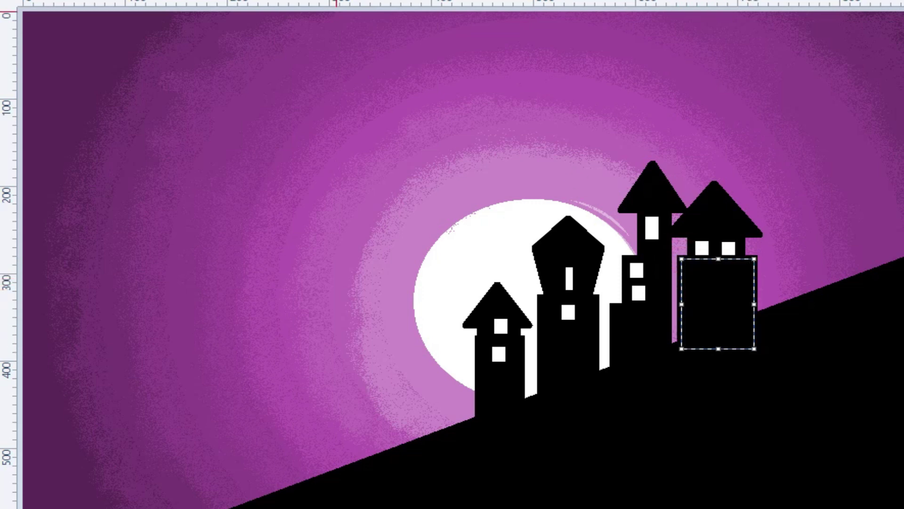
{"action": "key", "text": "ctrl+d"}
{"action": "mouse_move", "coordinate": [529, 325]}
{"action": "left_mouse_down"}
{"action": "mouse_move", "coordinate": [606, 379]}
{"action": "mouse_move", "coordinate": [607, 405]}
{"action": "left_mouse_up"}
{"action": "key", "text": "ctrl+d"}
{"action": "left_click_drag", "start_coordinate": [462, 360], "coordinate": [513, 418]}
{"action": "left_click", "coordinate": [803, 382]}
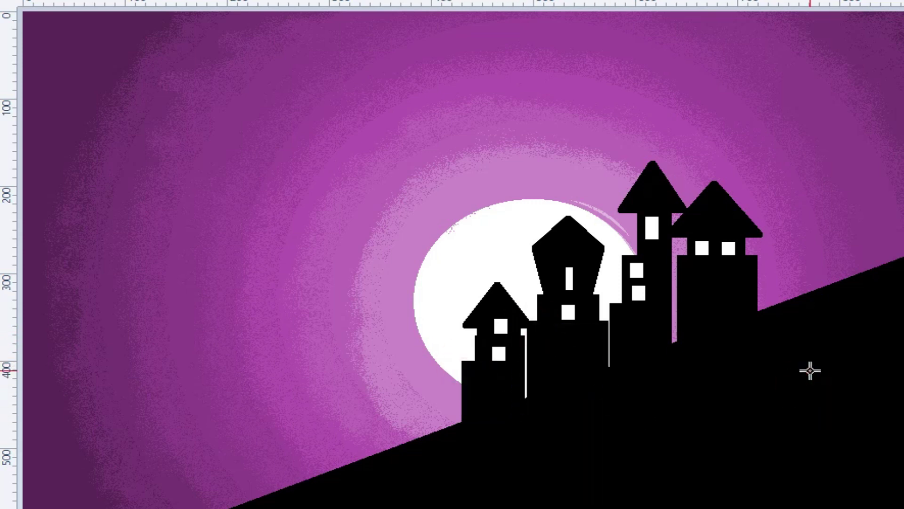
{"action": "left_click", "coordinate": [332, 1]}
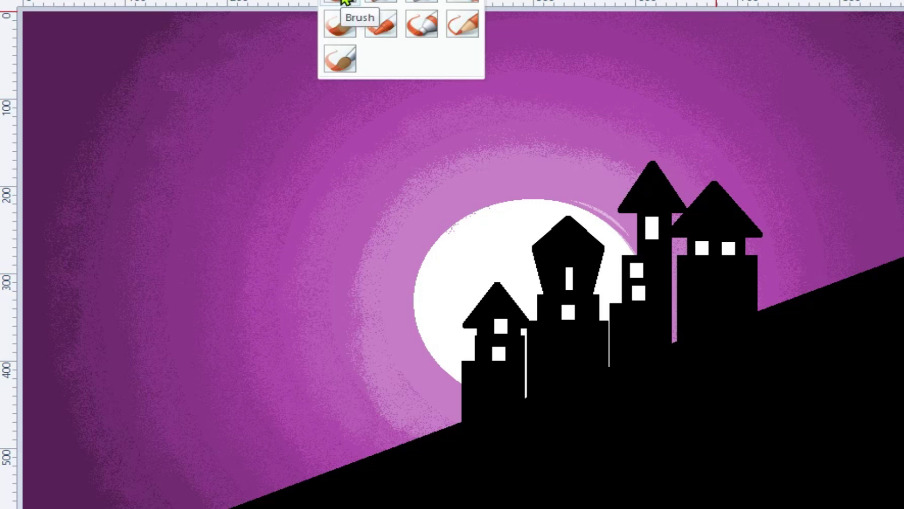
Draw a thin black leaning tree trunk up from the left hillside.
{"action": "left_click", "coordinate": [339, 24]}
{"action": "left_click", "coordinate": [693, 3]}
{"action": "left_click", "coordinate": [678, 35]}
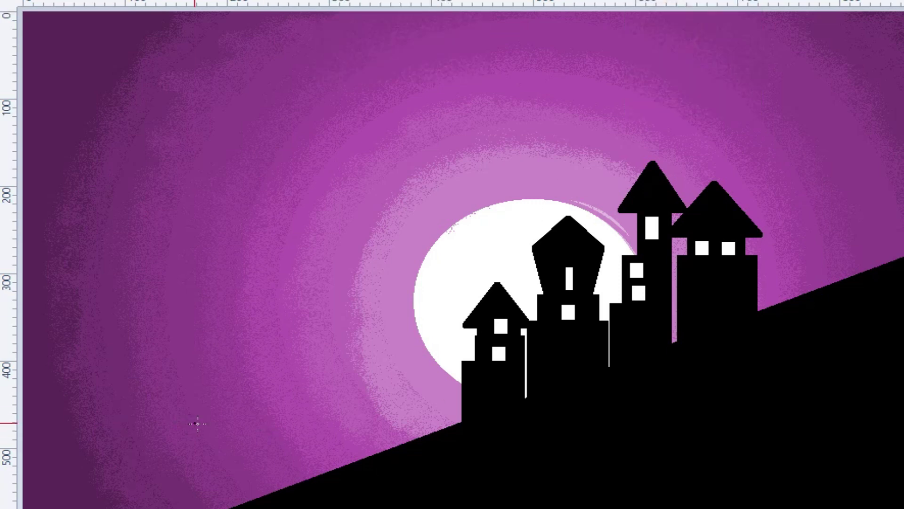
{"action": "left_click_drag", "start_coordinate": [272, 413], "coordinate": [352, 467]}
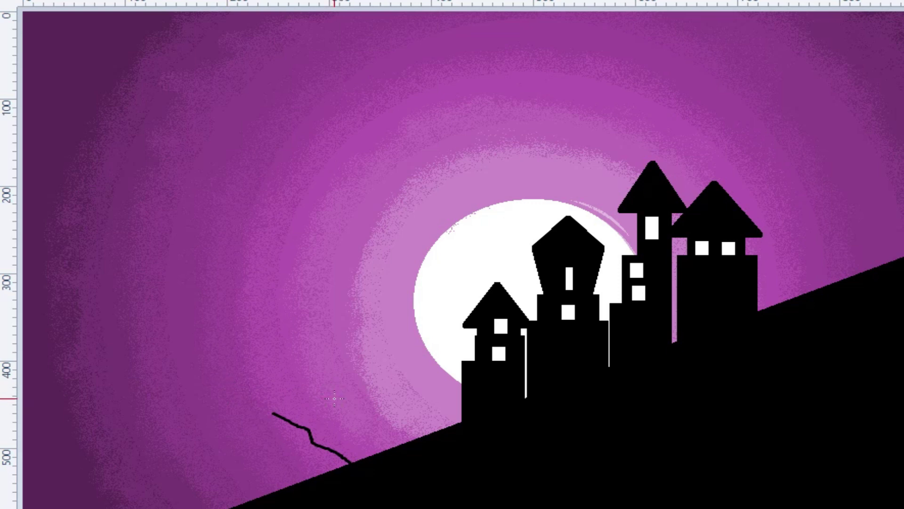
Airbrush bright-green foliage clumps around the top of the trunk.
{"action": "left_click", "coordinate": [497, 265]}
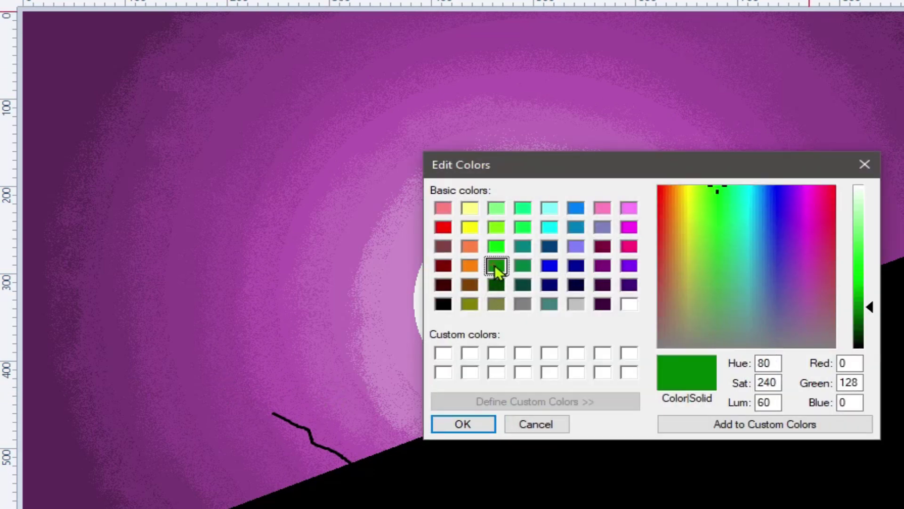
{"action": "left_click", "coordinate": [858, 281]}
{"action": "left_click", "coordinate": [463, 424]}
{"action": "left_click", "coordinate": [468, 7]}
{"action": "left_click", "coordinate": [672, 10]}
{"action": "left_click", "coordinate": [673, 64]}
{"action": "left_click", "coordinate": [264, 408]}
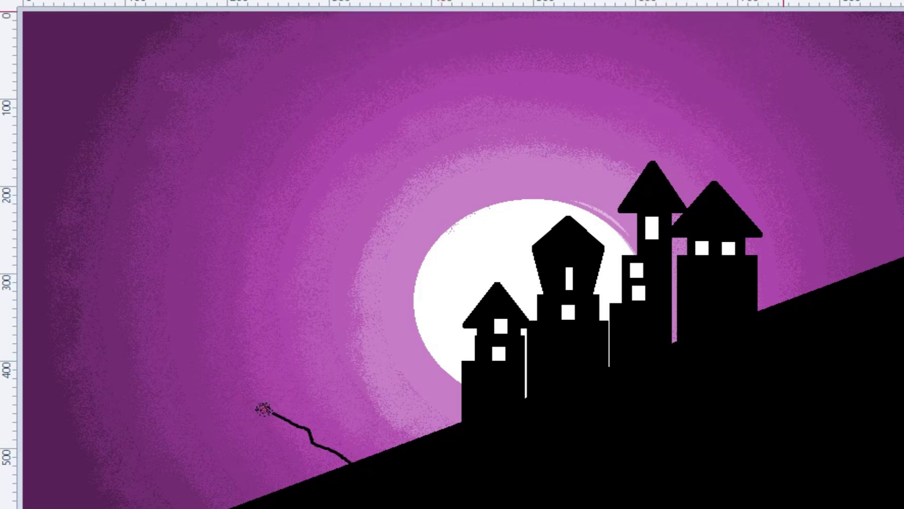
{"action": "left_click_drag", "start_coordinate": [260, 402], "coordinate": [252, 405]}
{"action": "left_click_drag", "start_coordinate": [308, 388], "coordinate": [306, 387]}
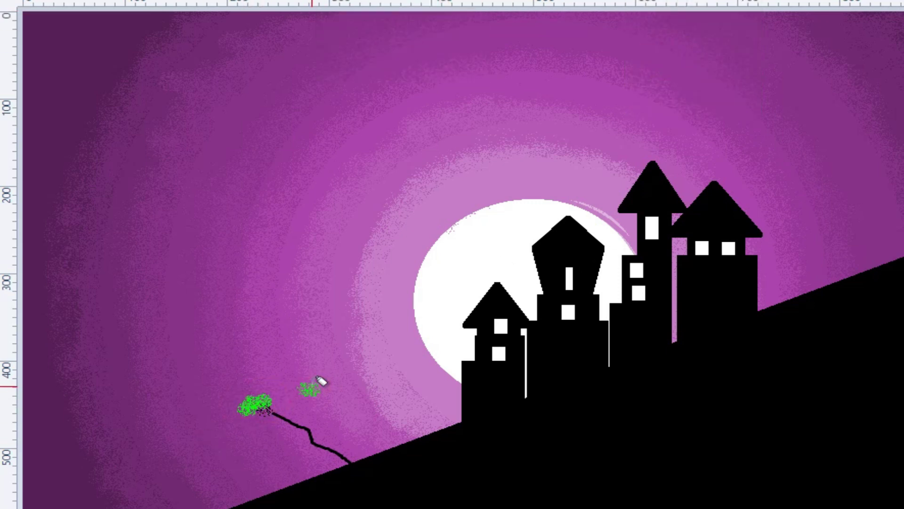
{"action": "left_click", "coordinate": [259, 349]}
{"action": "left_click", "coordinate": [208, 375]}
{"action": "left_click", "coordinate": [200, 443]}
Shade the foliage clumps with a darker green.
{"action": "left_click", "coordinate": [859, 308]}
{"action": "left_click", "coordinate": [462, 424]}
{"action": "left_click", "coordinate": [260, 351]}
{"action": "left_click", "coordinate": [306, 391]}
{"action": "left_click", "coordinate": [211, 379]}
{"action": "left_click", "coordinate": [258, 409]}
{"action": "left_click", "coordinate": [227, 435]}
Shade the clumps with an even darker green and fill the gaps between them.
{"action": "left_click", "coordinate": [863, 317]}
{"action": "left_click", "coordinate": [463, 424]}
{"action": "left_click_drag", "start_coordinate": [311, 390], "coordinate": [319, 393]}
{"action": "left_click_drag", "start_coordinate": [264, 357], "coordinate": [271, 362]}
{"action": "left_click", "coordinate": [259, 417]}
{"action": "left_click_drag", "start_coordinate": [210, 392], "coordinate": [230, 385]}
{"action": "mouse_move", "coordinate": [219, 419]}
{"action": "left_mouse_down"}
{"action": "mouse_move", "coordinate": [250, 452]}
{"action": "mouse_move", "coordinate": [208, 404]}
{"action": "mouse_move", "coordinate": [250, 359]}
{"action": "mouse_move", "coordinate": [299, 355]}
{"action": "mouse_move", "coordinate": [275, 356]}
{"action": "mouse_move", "coordinate": [299, 404]}
{"action": "mouse_move", "coordinate": [268, 424]}
{"action": "left_mouse_up"}
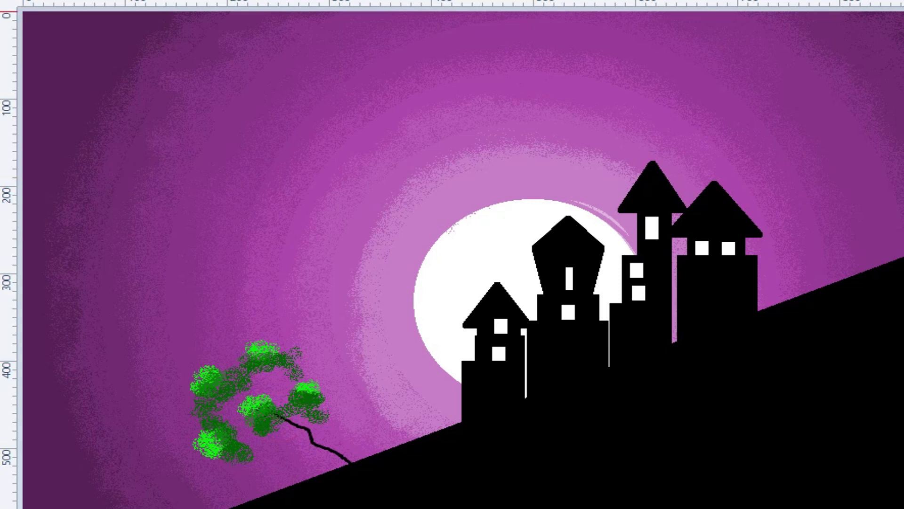
Airbrush very dark green shading through the tree's foliage.
{"action": "left_click", "coordinate": [462, 424]}
{"action": "mouse_move", "coordinate": [318, 403]}
{"action": "left_mouse_down"}
{"action": "mouse_move", "coordinate": [226, 390]}
{"action": "mouse_move", "coordinate": [238, 415]}
{"action": "mouse_move", "coordinate": [257, 421]}
{"action": "mouse_move", "coordinate": [282, 408]}
{"action": "left_mouse_up"}
{"action": "left_click_drag", "start_coordinate": [872, 330], "coordinate": [871, 347]}
{"action": "left_click", "coordinate": [462, 424]}
{"action": "left_click", "coordinate": [259, 361]}
{"action": "mouse_move", "coordinate": [259, 362]}
{"action": "left_mouse_down"}
{"action": "mouse_move", "coordinate": [283, 363]}
{"action": "mouse_move", "coordinate": [233, 367]}
{"action": "mouse_move", "coordinate": [259, 359]}
{"action": "mouse_move", "coordinate": [306, 414]}
{"action": "mouse_move", "coordinate": [250, 415]}
{"action": "mouse_move", "coordinate": [240, 438]}
{"action": "left_mouse_up"}
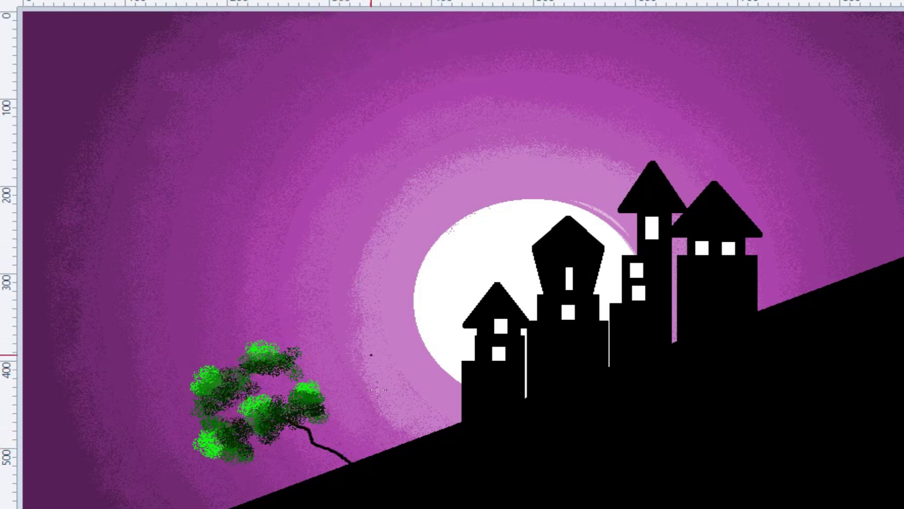
Add thin branches and twigs at the tree base, plus grass blades on the right hill edge.
{"action": "left_click_drag", "start_coordinate": [315, 421], "coordinate": [349, 460]}
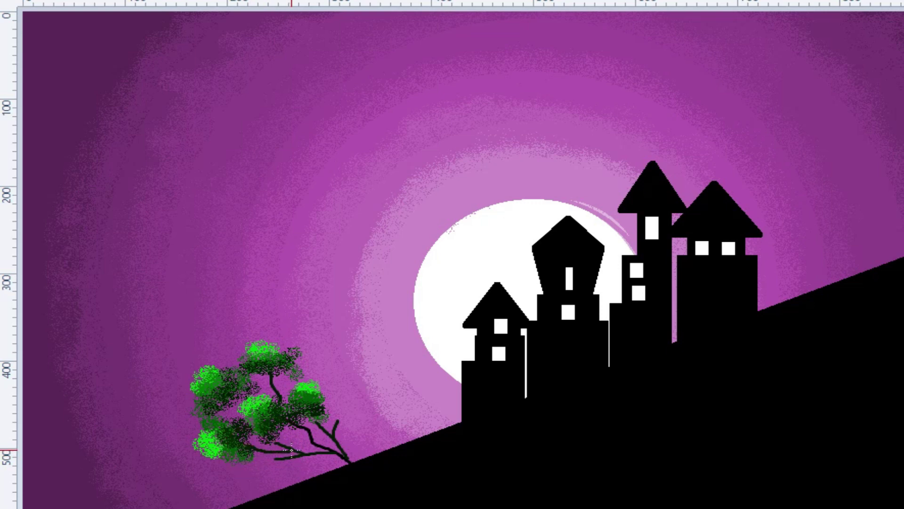
{"action": "left_click_drag", "start_coordinate": [258, 461], "coordinate": [283, 452]}
{"action": "left_click_drag", "start_coordinate": [288, 432], "coordinate": [301, 451]}
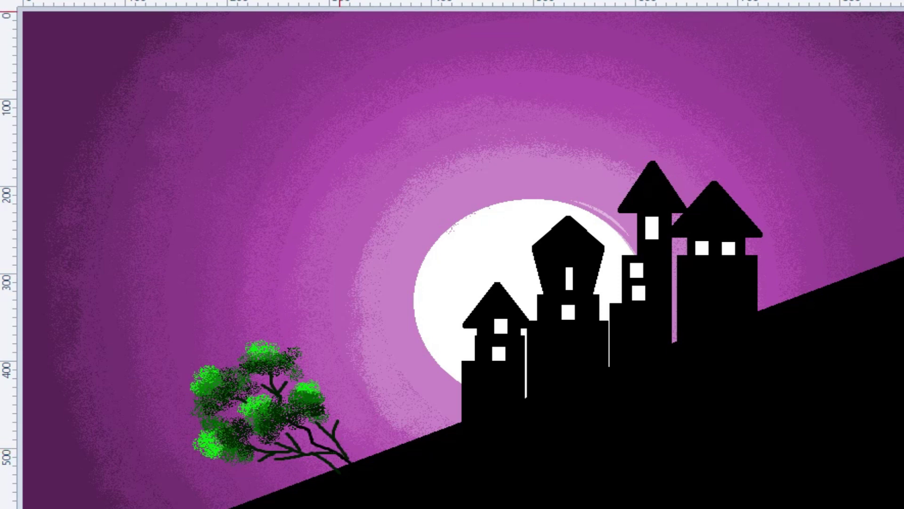
{"action": "mouse_move", "coordinate": [772, 308]}
{"action": "left_mouse_down"}
{"action": "mouse_move", "coordinate": [810, 278]}
{"action": "mouse_move", "coordinate": [876, 262]}
{"action": "left_mouse_up"}
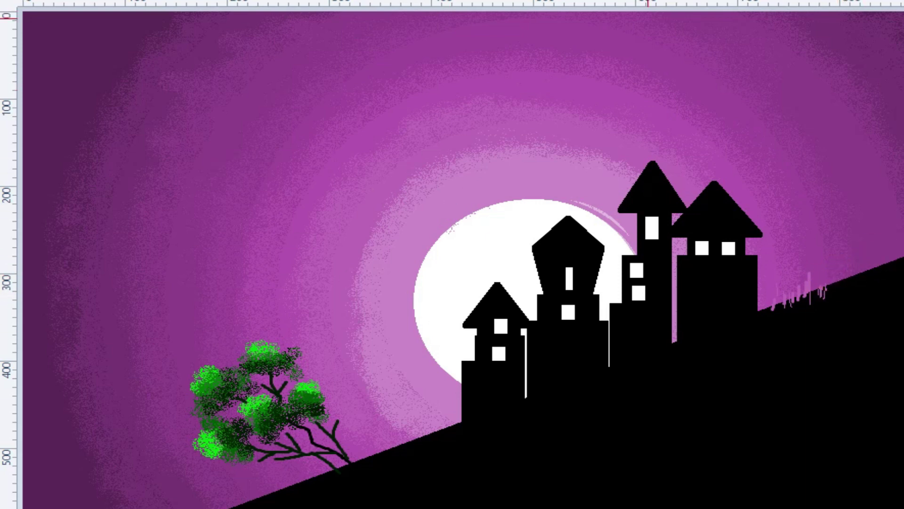
Draw grass strokes along the hill below the tree and along the right hill edge.
{"action": "mouse_move", "coordinate": [303, 465]}
{"action": "left_mouse_down"}
{"action": "mouse_move", "coordinate": [330, 471]}
{"action": "mouse_move", "coordinate": [226, 500]}
{"action": "left_mouse_up"}
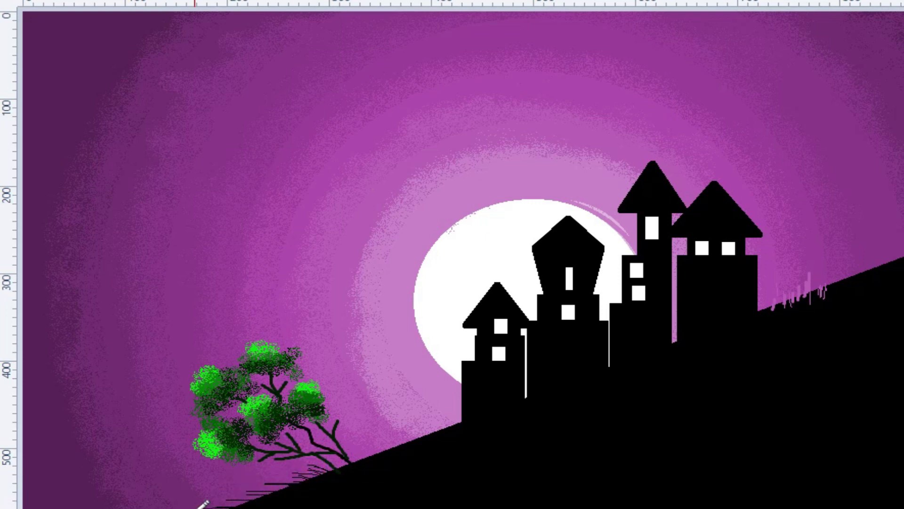
{"action": "mouse_move", "coordinate": [273, 480]}
{"action": "left_mouse_down"}
{"action": "mouse_move", "coordinate": [429, 416]}
{"action": "mouse_move", "coordinate": [347, 434]}
{"action": "mouse_move", "coordinate": [422, 438]}
{"action": "mouse_move", "coordinate": [443, 419]}
{"action": "left_mouse_up"}
{"action": "mouse_move", "coordinate": [332, 460]}
{"action": "left_mouse_down"}
{"action": "mouse_move", "coordinate": [303, 454]}
{"action": "mouse_move", "coordinate": [269, 478]}
{"action": "left_mouse_up"}
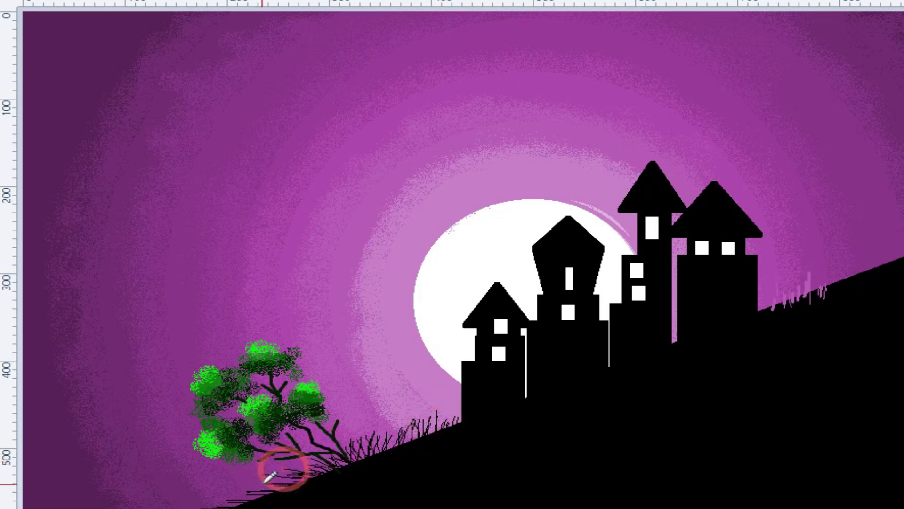
{"action": "mouse_move", "coordinate": [833, 270]}
{"action": "left_mouse_down"}
{"action": "mouse_move", "coordinate": [784, 302]}
{"action": "mouse_move", "coordinate": [836, 275]}
{"action": "left_mouse_up"}
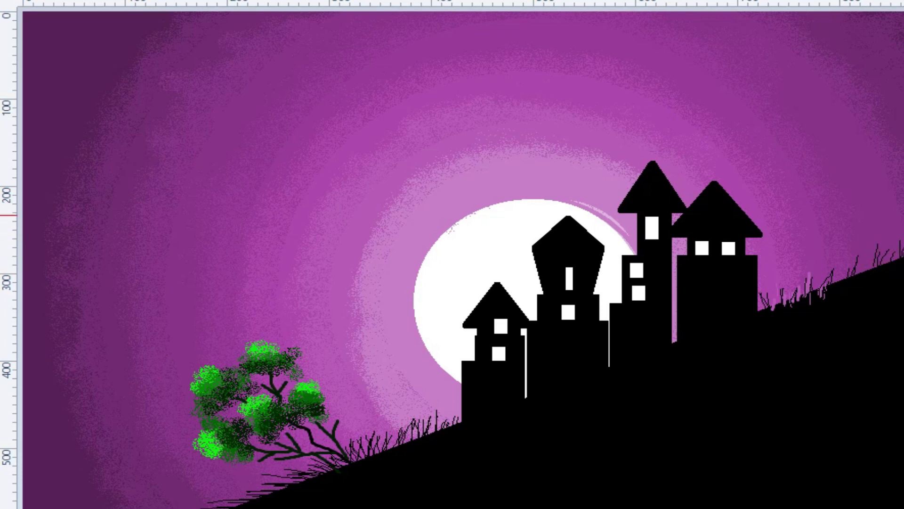
{"action": "left_click_drag", "start_coordinate": [820, 278], "coordinate": [848, 269]}
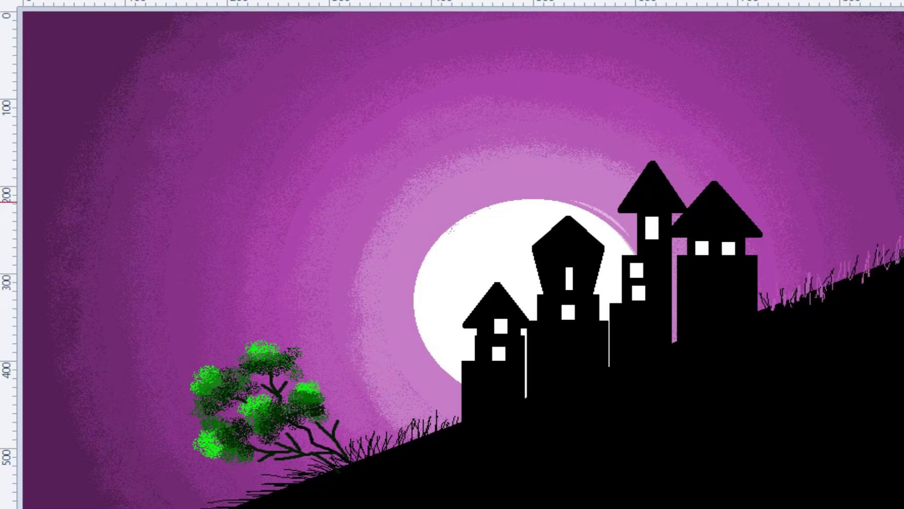
{"action": "mouse_move", "coordinate": [884, 243]}
{"action": "left_mouse_down"}
{"action": "mouse_move", "coordinate": [782, 303]}
{"action": "mouse_move", "coordinate": [853, 262]}
{"action": "mouse_move", "coordinate": [812, 261]}
{"action": "mouse_move", "coordinate": [774, 282]}
{"action": "left_mouse_up"}
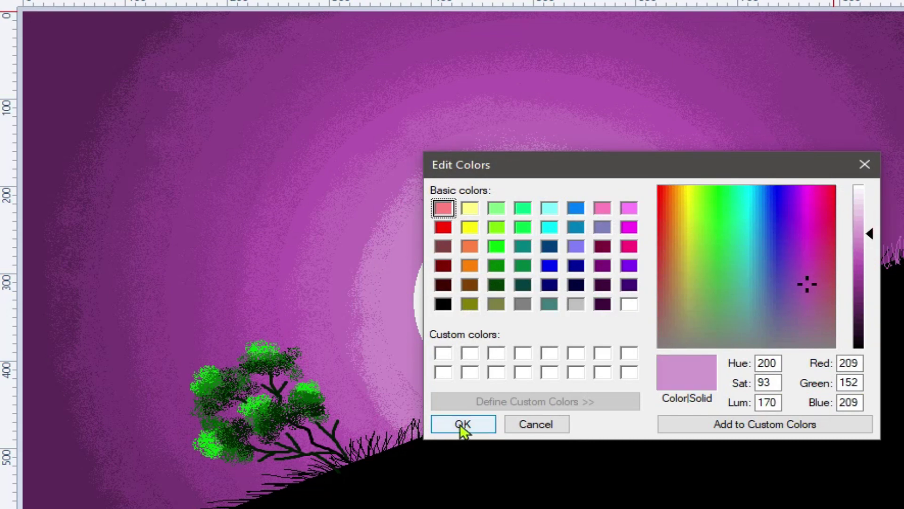
Confirm the light pink (209,152,209) and stamp about thirty small pink stars across the sky.
{"action": "key", "text": "Return"}
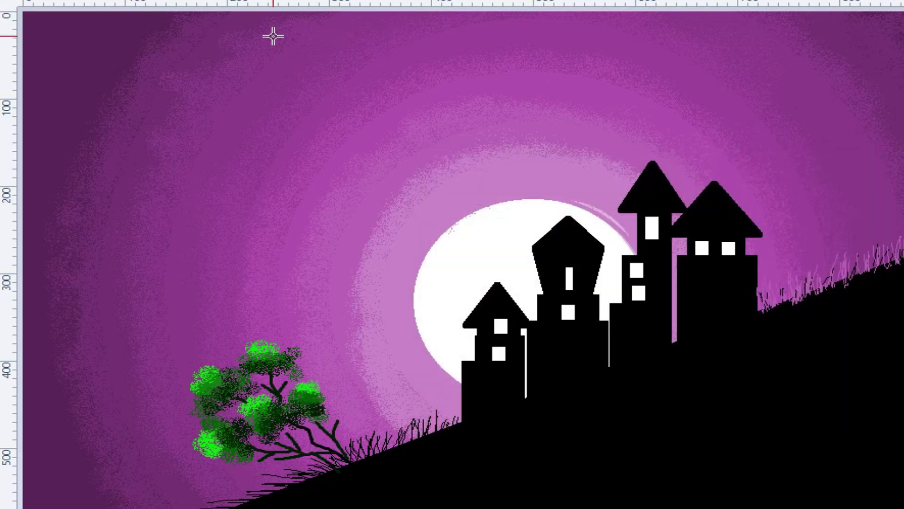
{"action": "left_click", "coordinate": [414, 53]}
{"action": "left_click", "coordinate": [144, 81]}
{"action": "left_click", "coordinate": [252, 70]}
{"action": "left_click", "coordinate": [698, 63]}
{"action": "left_click", "coordinate": [880, 70]}
{"action": "left_click", "coordinate": [202, 249]}
{"action": "left_click", "coordinate": [213, 136]}
{"action": "left_click", "coordinate": [92, 324]}
{"action": "left_click", "coordinate": [192, 323]}
{"action": "left_click", "coordinate": [582, 87]}
{"action": "left_click", "coordinate": [834, 154]}
{"action": "left_click", "coordinate": [69, 187]}
{"action": "left_click", "coordinate": [83, 148]}
{"action": "left_click", "coordinate": [98, 104]}
{"action": "left_click", "coordinate": [95, 65]}
{"action": "left_click", "coordinate": [41, 127]}
{"action": "left_click", "coordinate": [32, 285]}
{"action": "left_click", "coordinate": [271, 281]}
{"action": "left_click", "coordinate": [319, 150]}
{"action": "left_click", "coordinate": [510, 111]}
{"action": "left_click", "coordinate": [593, 129]}
{"action": "left_click", "coordinate": [465, 43]}
{"action": "left_click", "coordinate": [320, 34]}
{"action": "left_click", "coordinate": [208, 40]}
{"action": "left_click", "coordinate": [611, 34]}
{"action": "left_click", "coordinate": [748, 33]}
{"action": "left_click", "coordinate": [900, 32]}
{"action": "left_click", "coordinate": [325, 296]}
{"action": "left_click", "coordinate": [443, 172]}
{"action": "left_click", "coordinate": [521, 162]}
{"action": "left_click", "coordinate": [763, 176]}
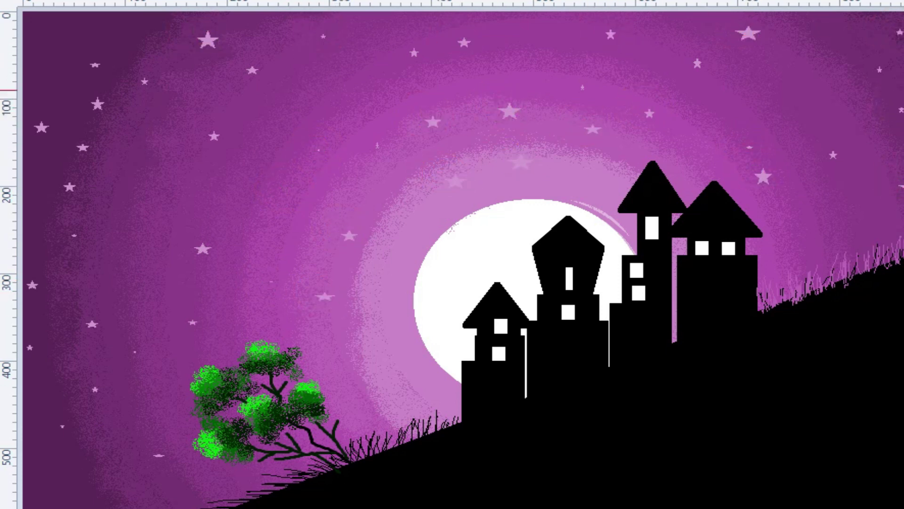